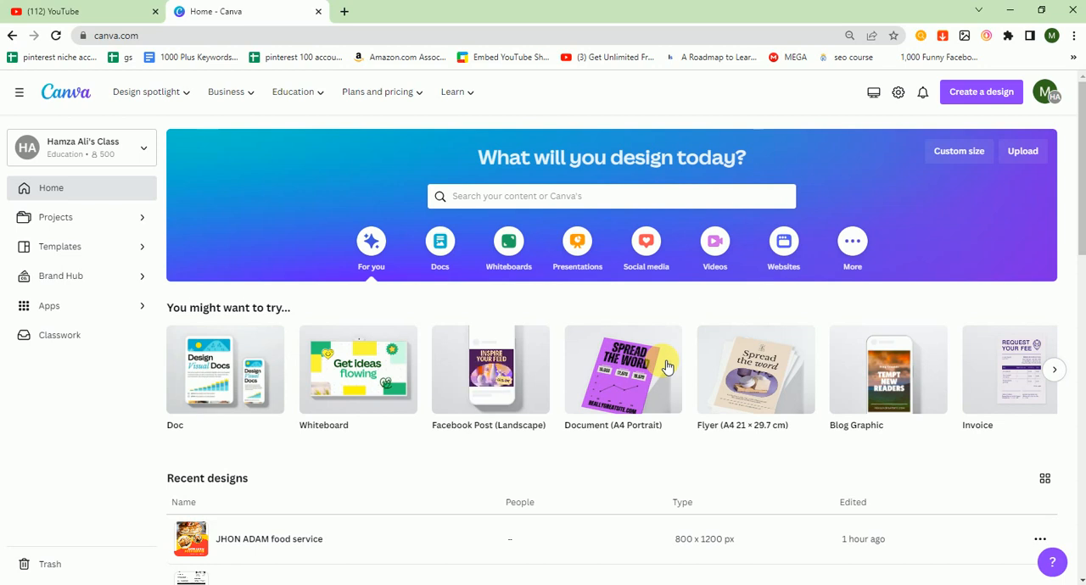
Search the templates for "youtube intros" and create a blank YouTube Intro design.
click(489, 199)
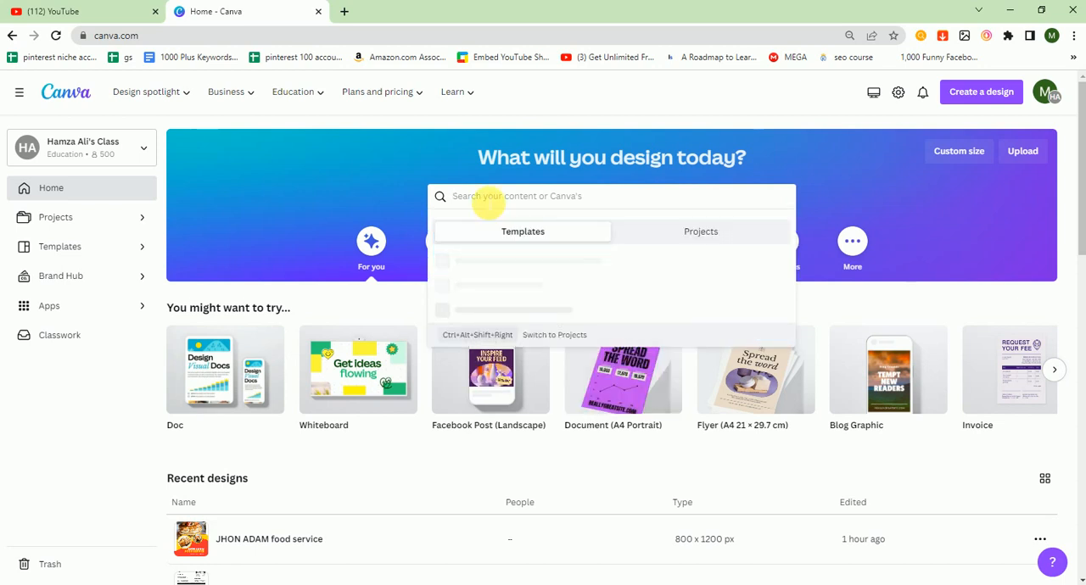
text(youtube in)
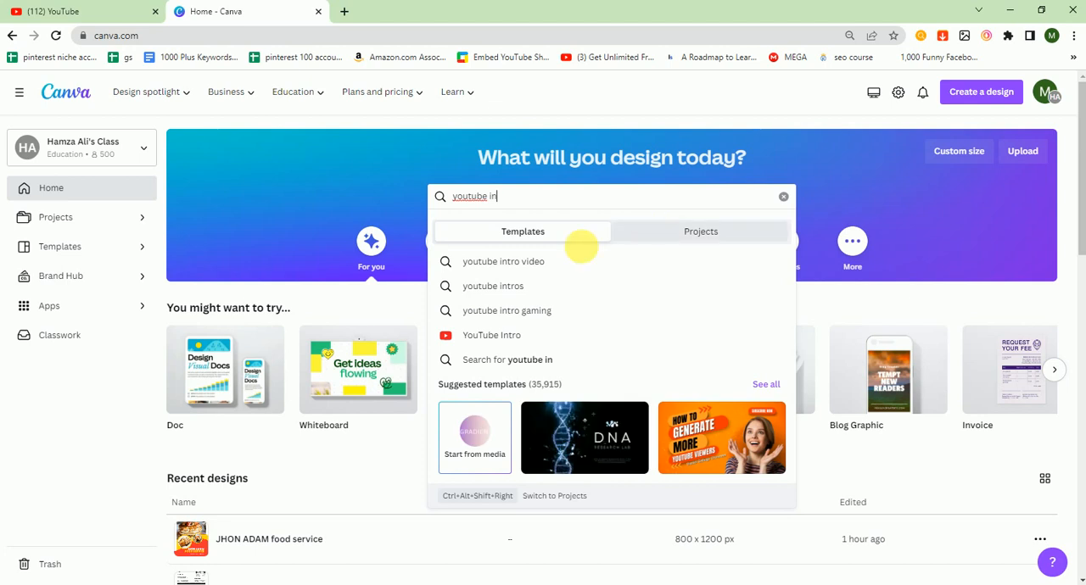
click(498, 286)
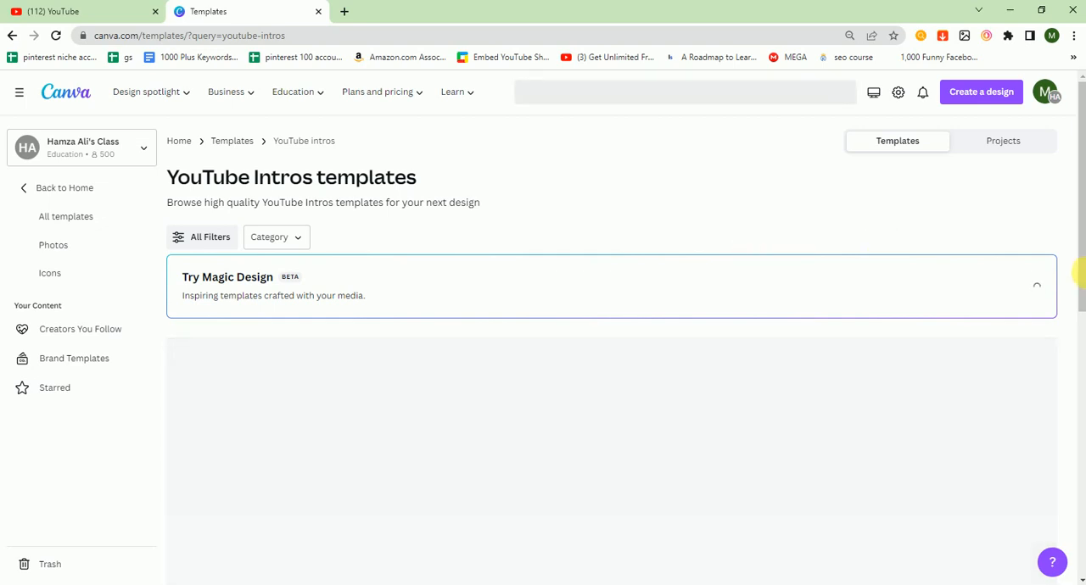
drag(1079, 268, 1079, 332)
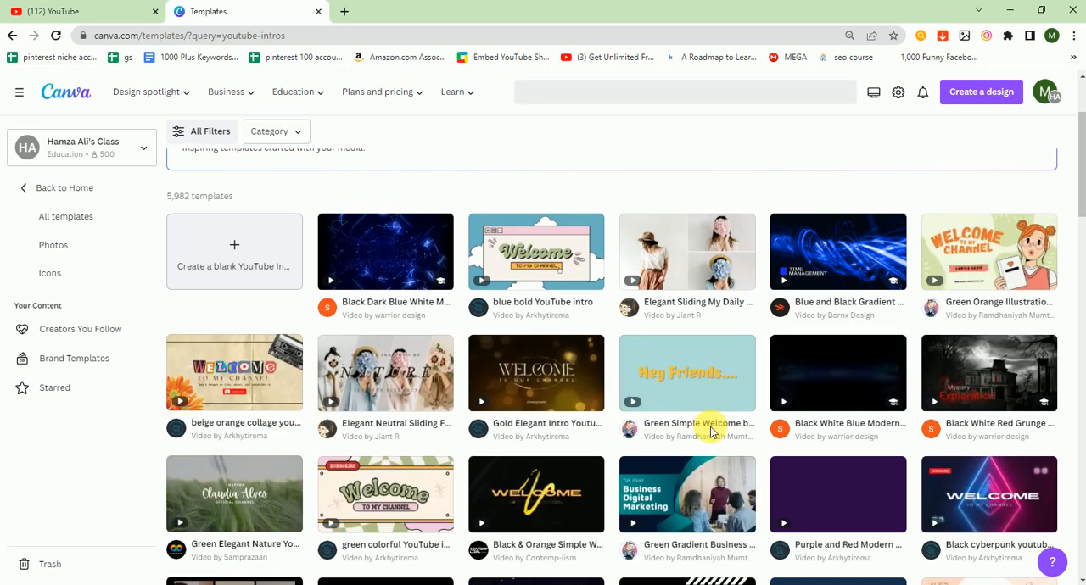
click(217, 246)
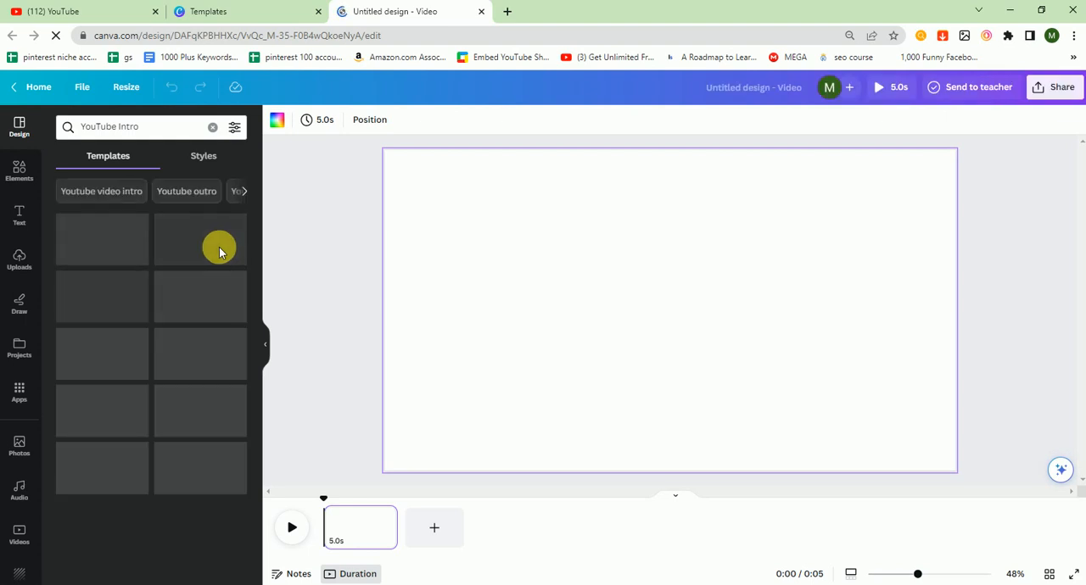
Search the design templates for "tech" and apply the black and blue "Welcome to My Channel" intro template.
click(162, 136)
key(ctrl+a)
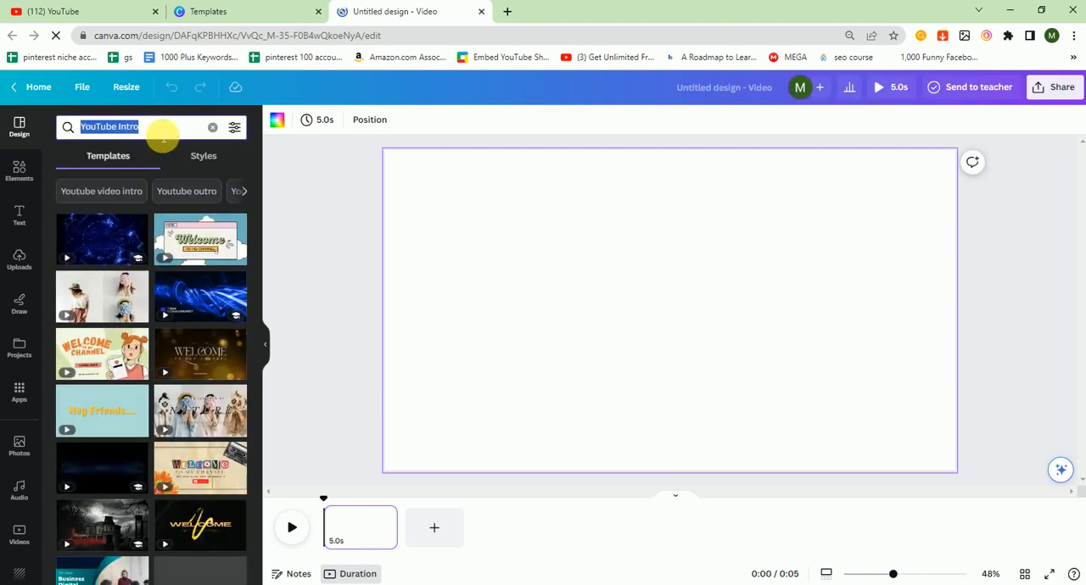
key(BackSpace)
text(tech)
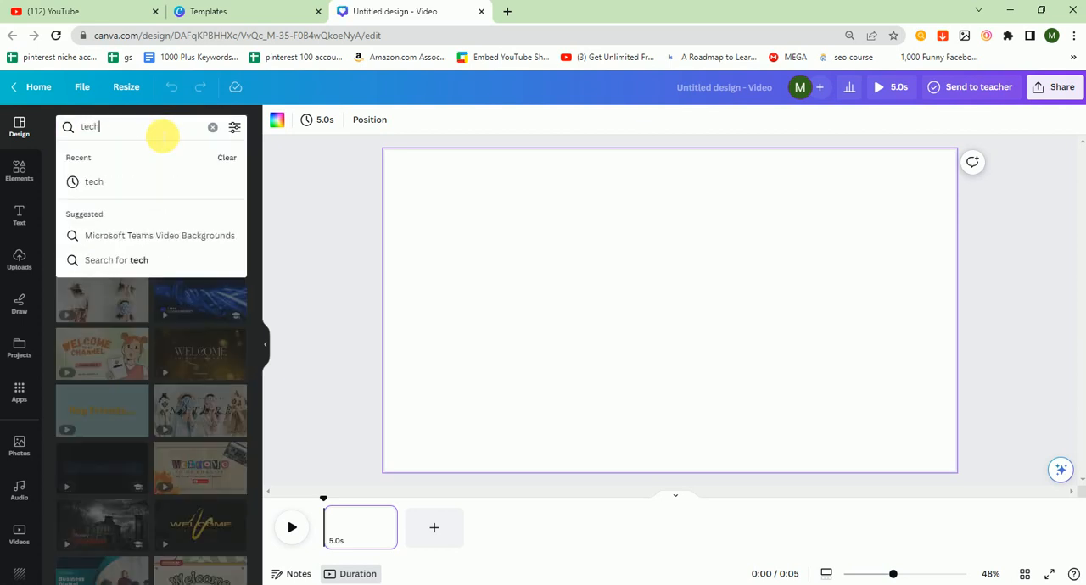
key(Return)
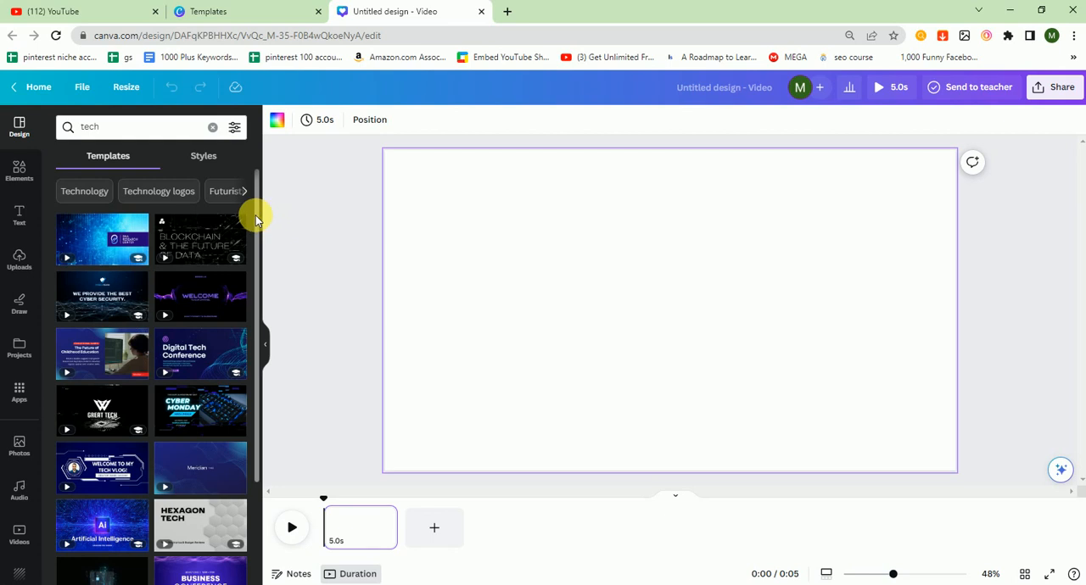
drag(259, 226, 251, 360)
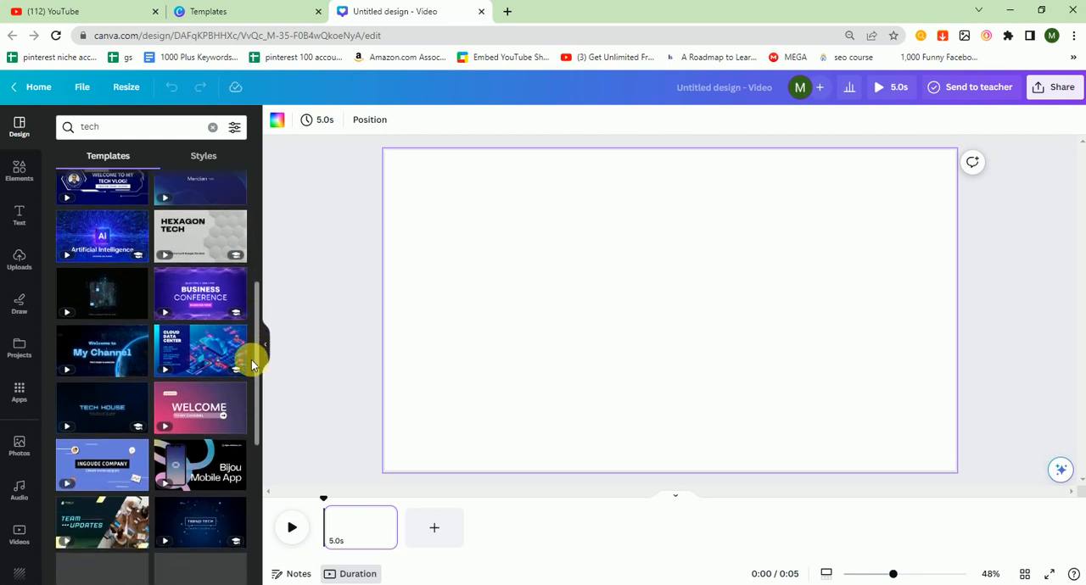
click(86, 355)
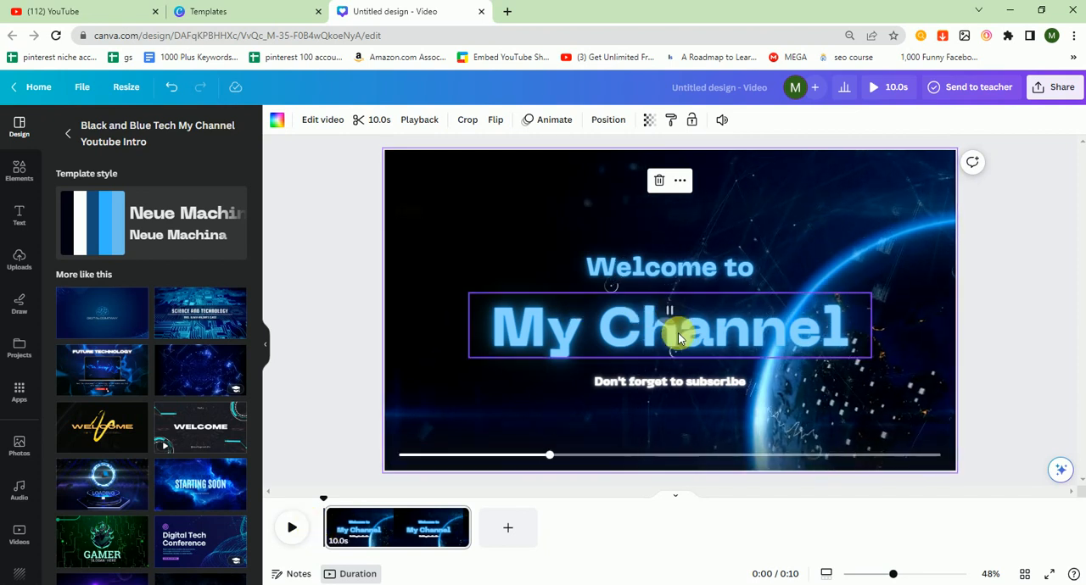
Replace the "My Channel" heading text with "IRON TECH".
click(621, 339)
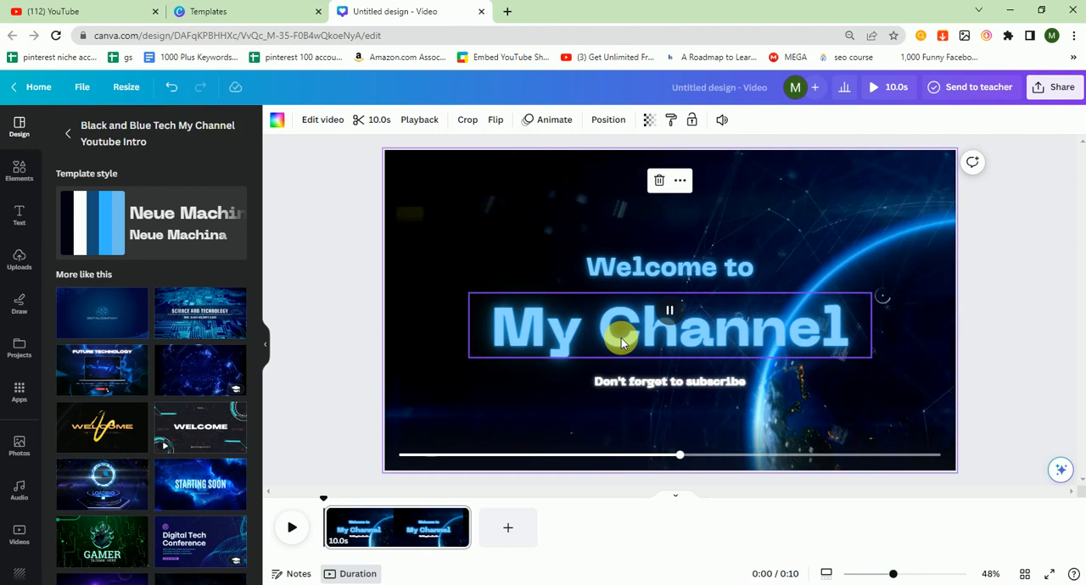
double_click(621, 338)
text(I)
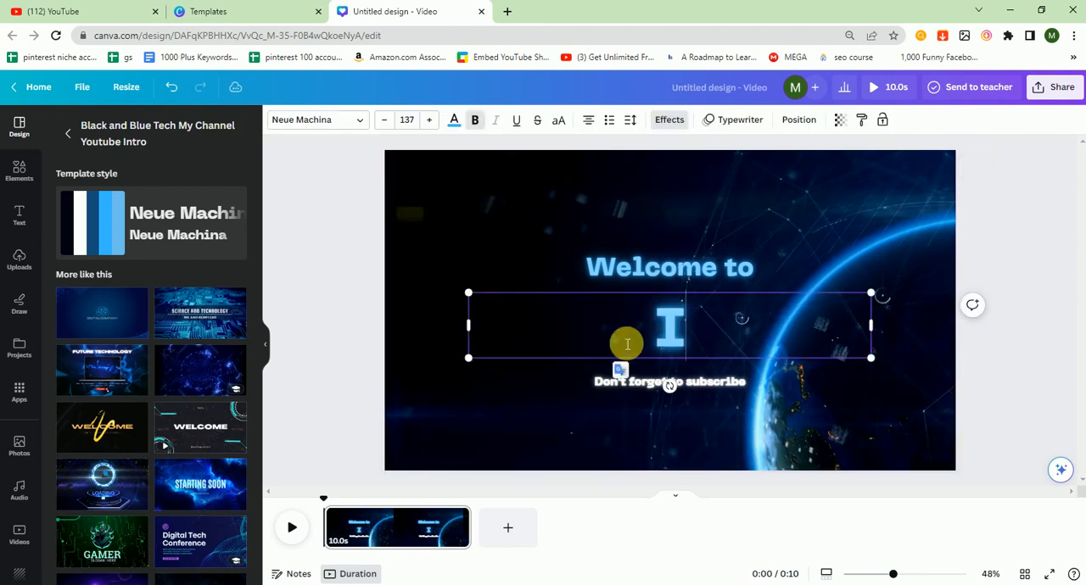
text(RON)
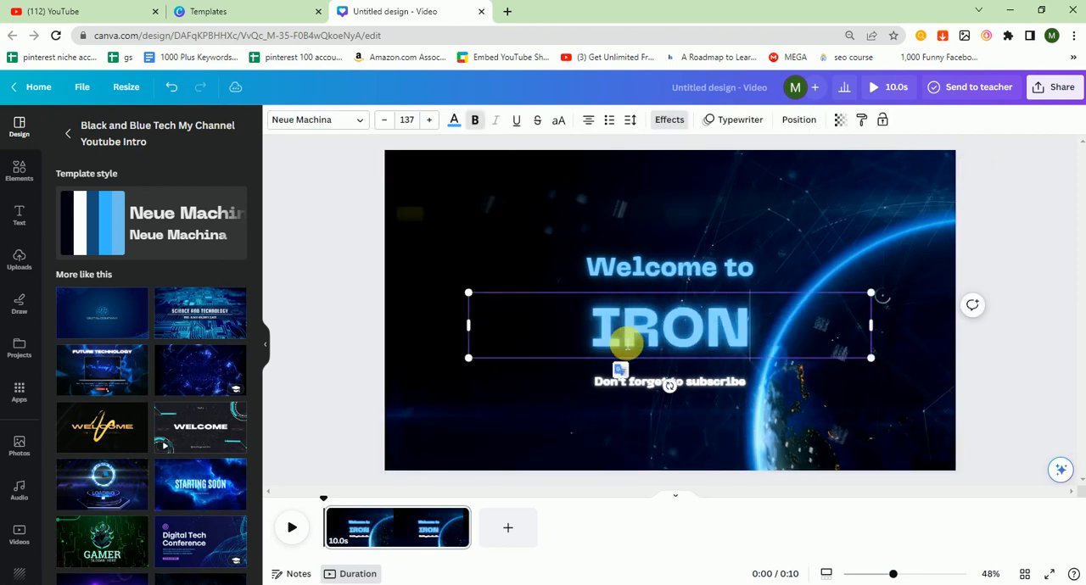
text( TECH)
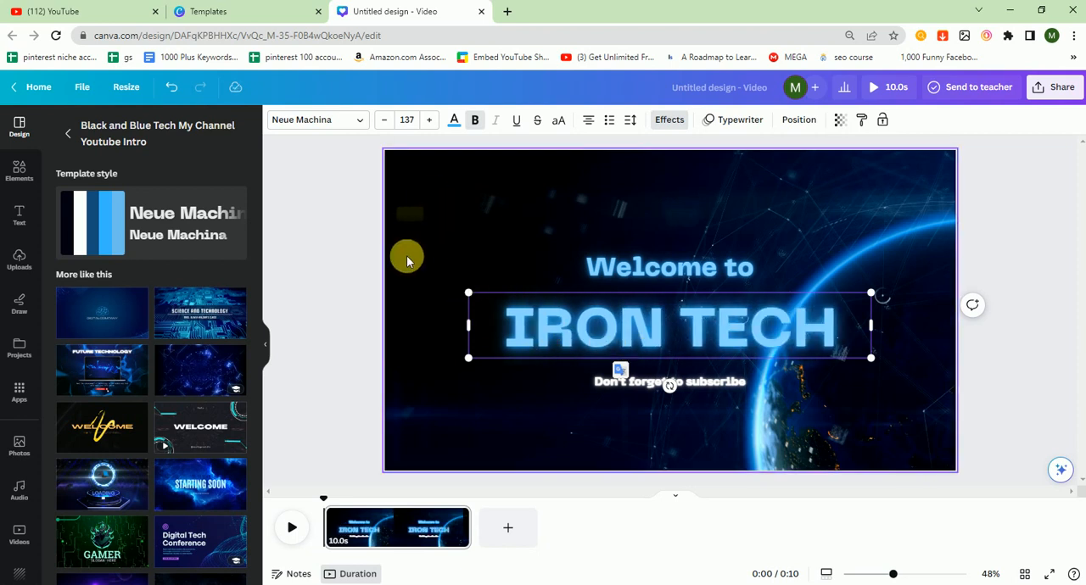
click(353, 284)
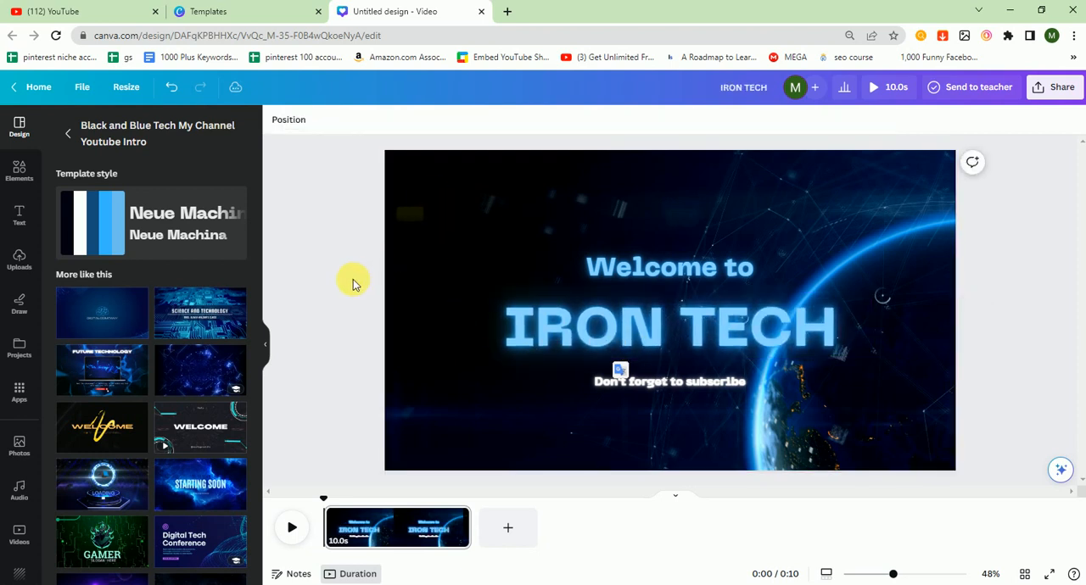
Replace the "Don't forget to subscribe" line with "DAILY DOSE OF TECH".
click(667, 392)
text(DAILY DOSE O)
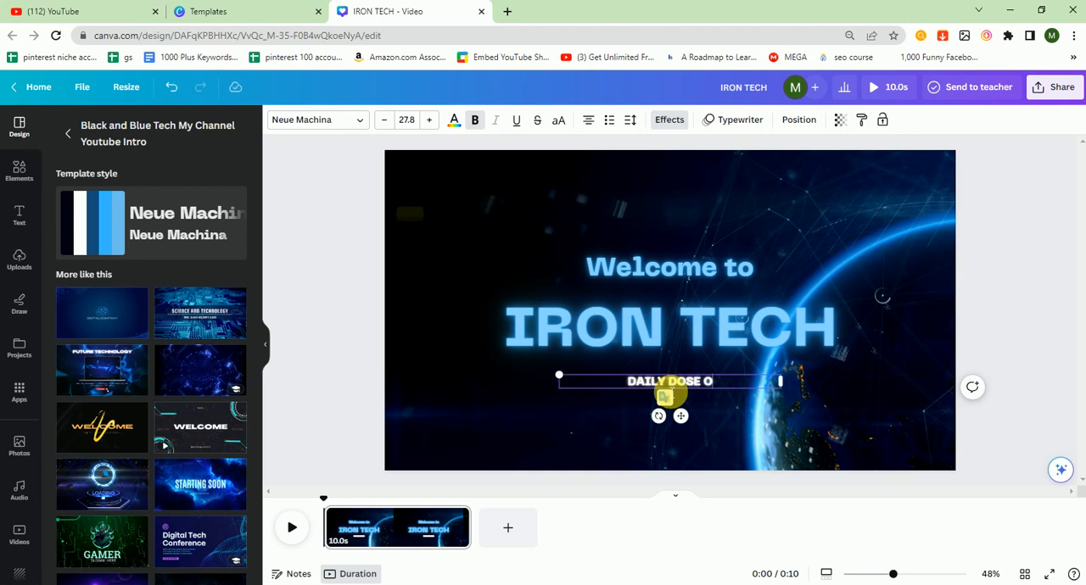
text(T)
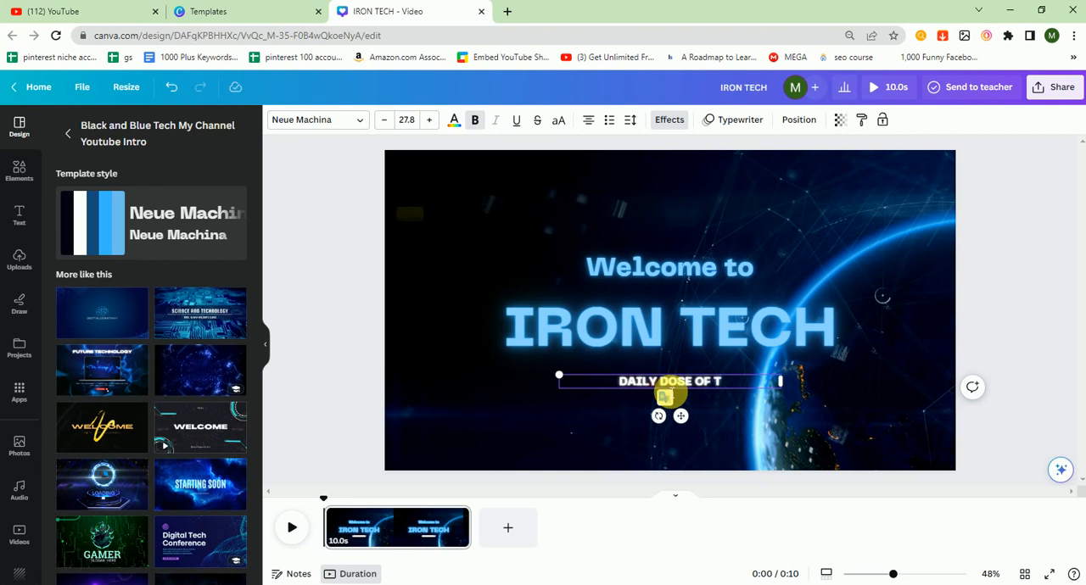
text(ECH)
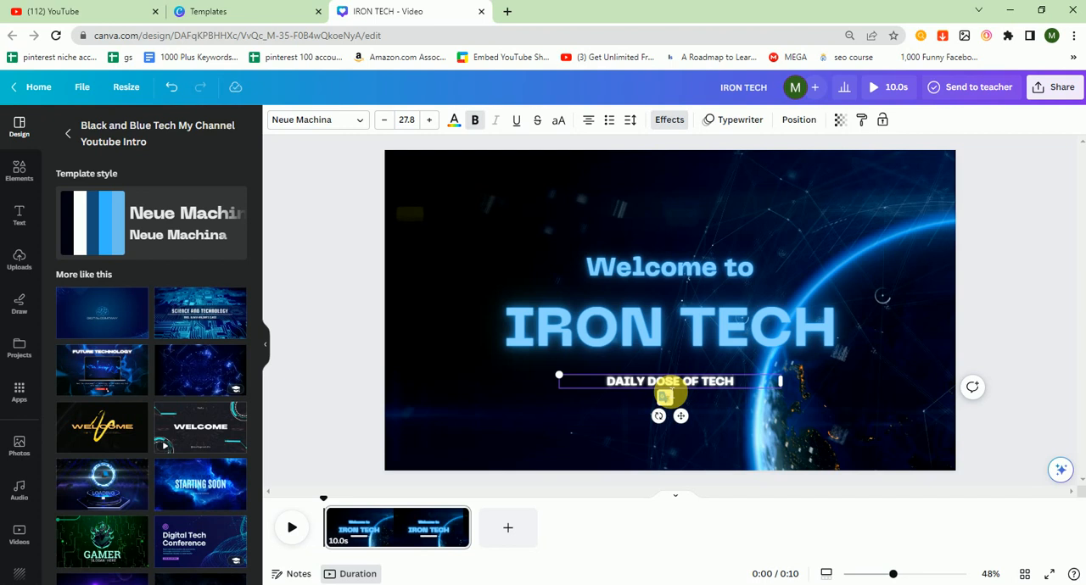
click(1010, 342)
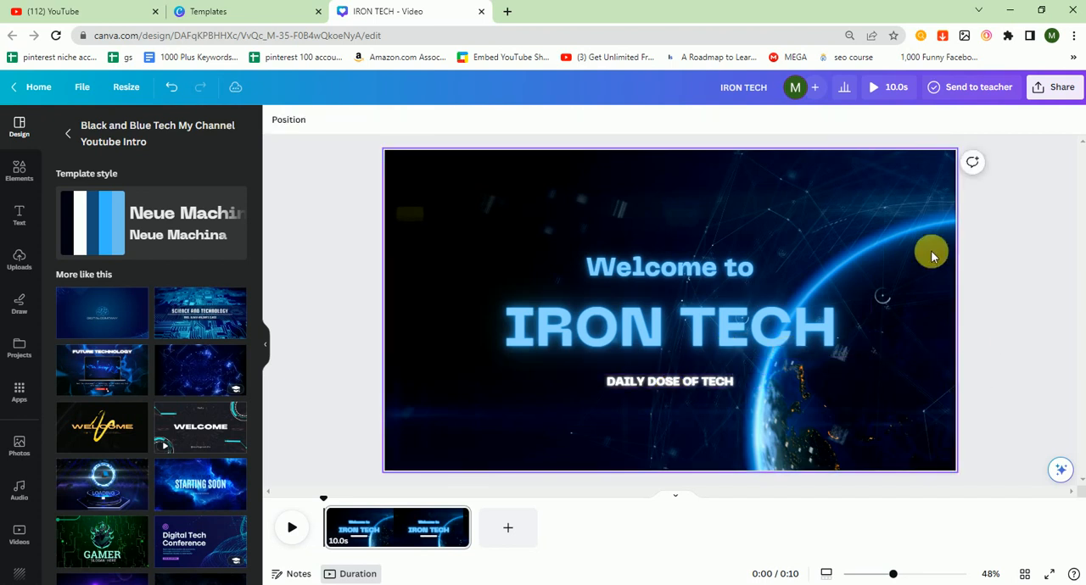
Replace the page background with the white 10-second stock video with red and dark diamond shapes from the Background video category.
click(904, 232)
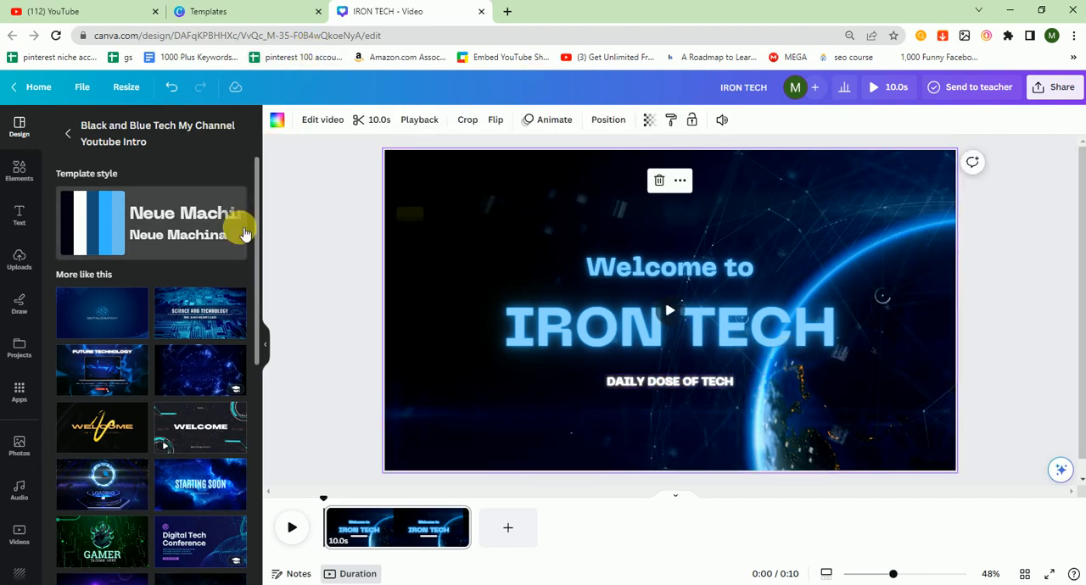
drag(259, 221, 259, 316)
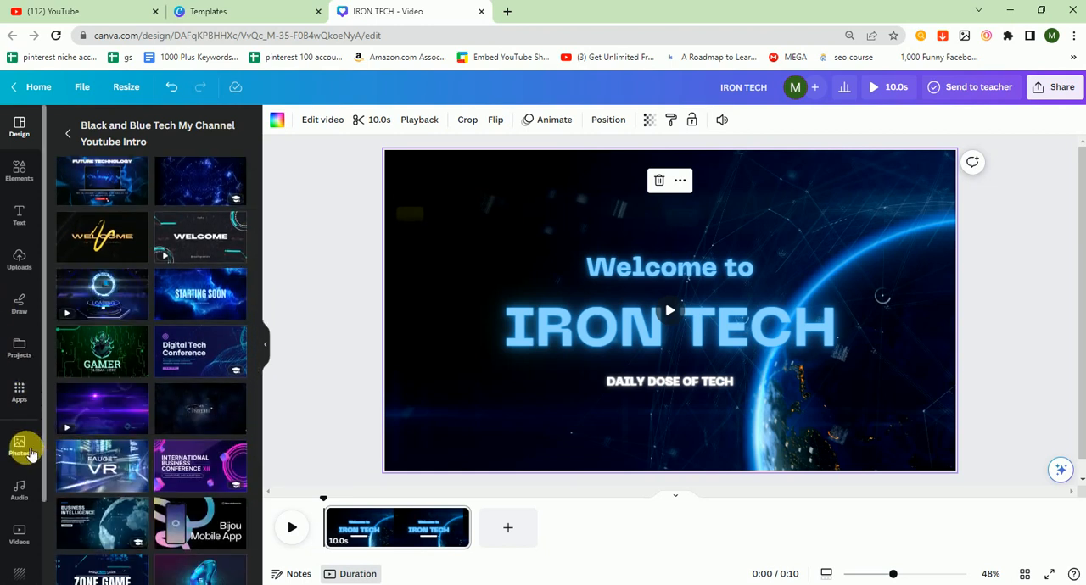
click(20, 446)
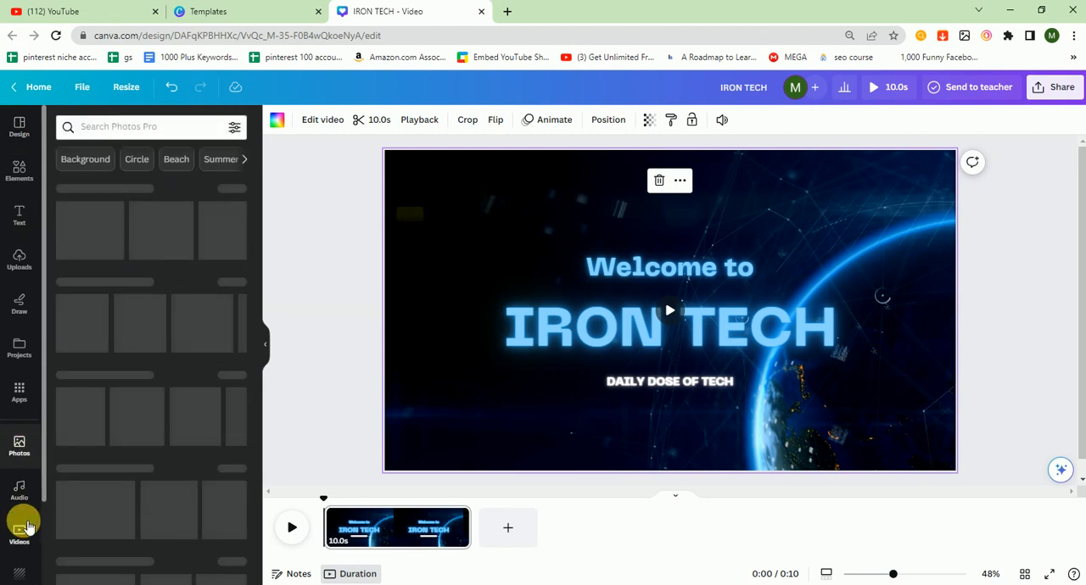
click(20, 531)
click(110, 127)
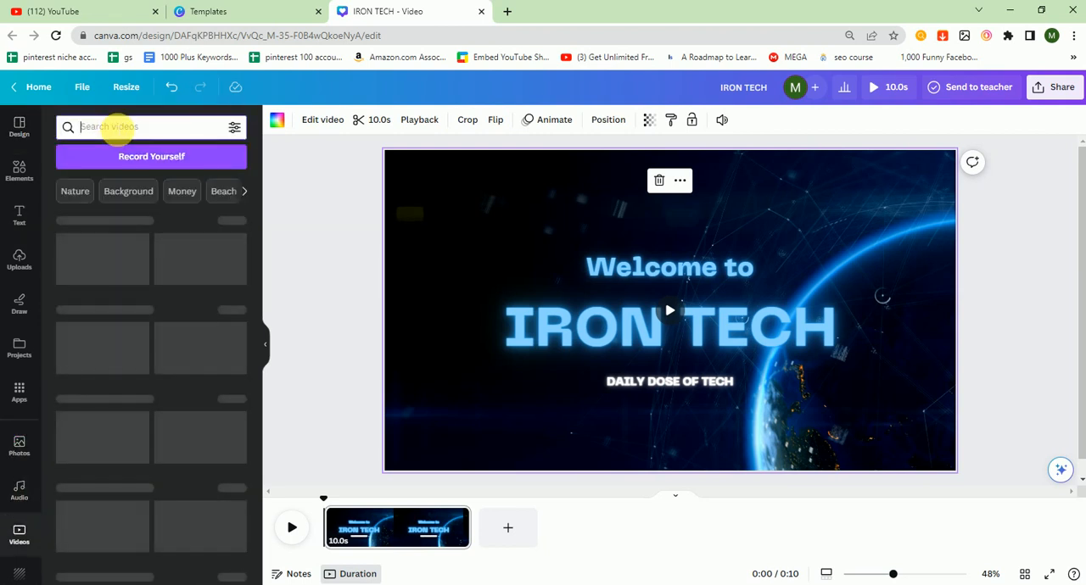
click(112, 190)
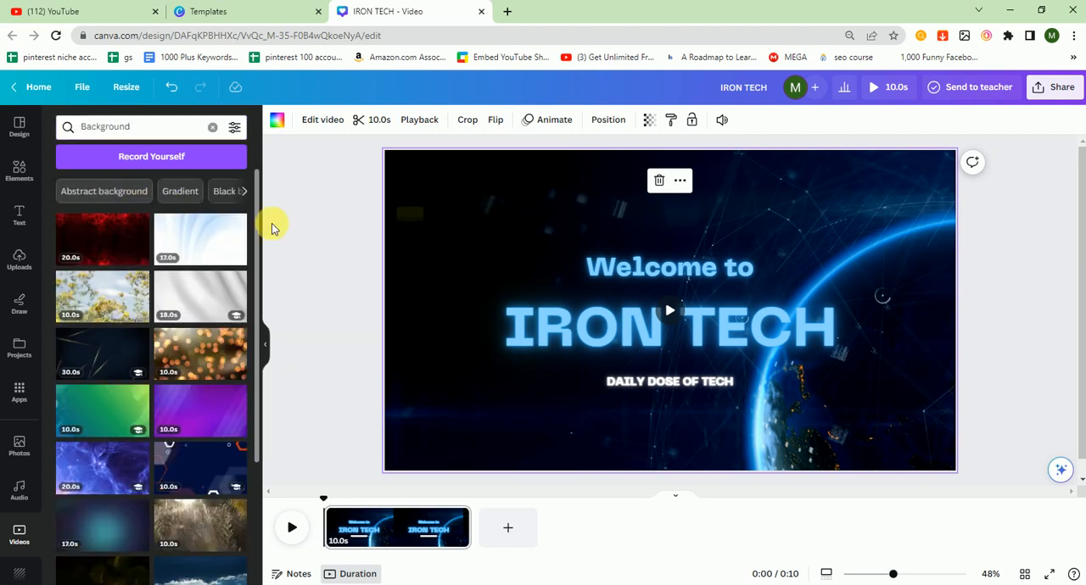
drag(256, 232, 258, 352)
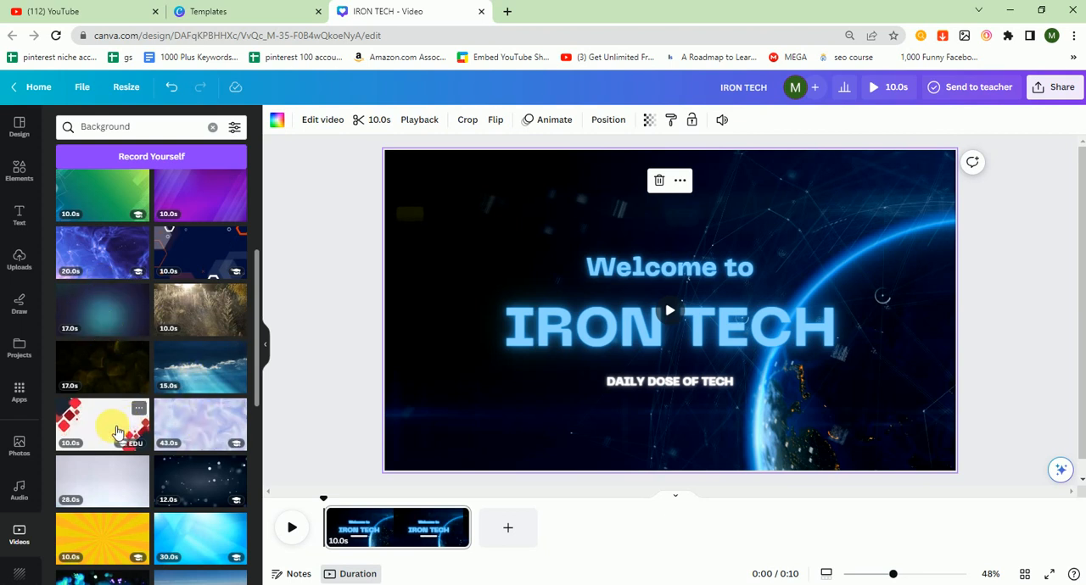
click(118, 432)
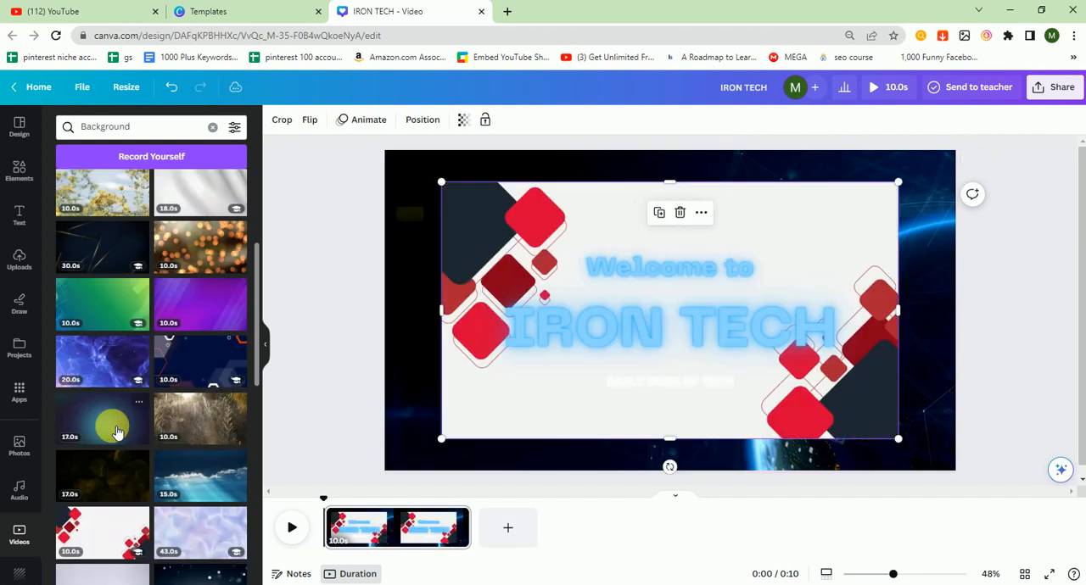
right_click(628, 233)
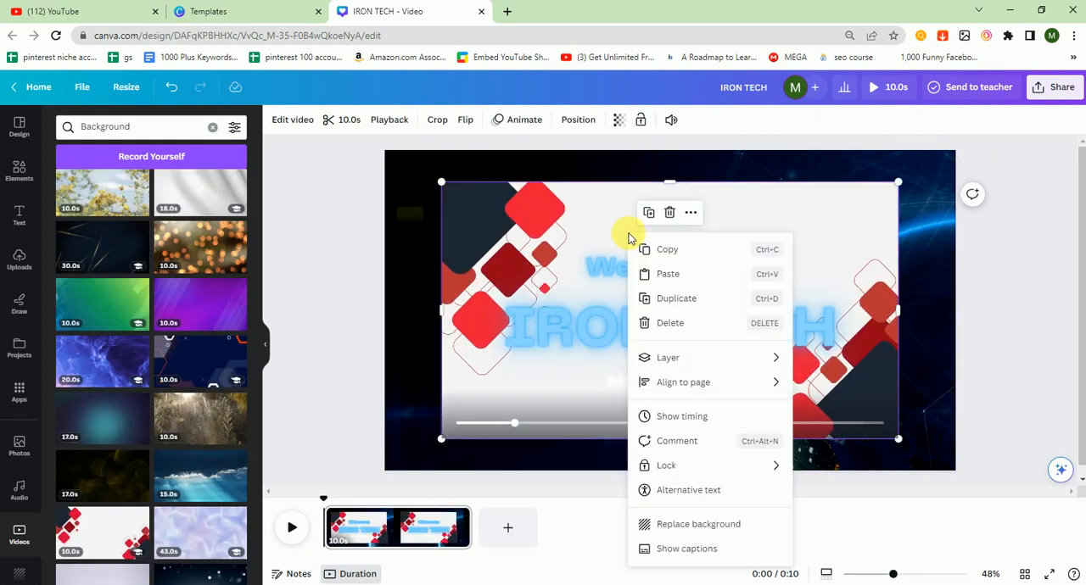
click(697, 524)
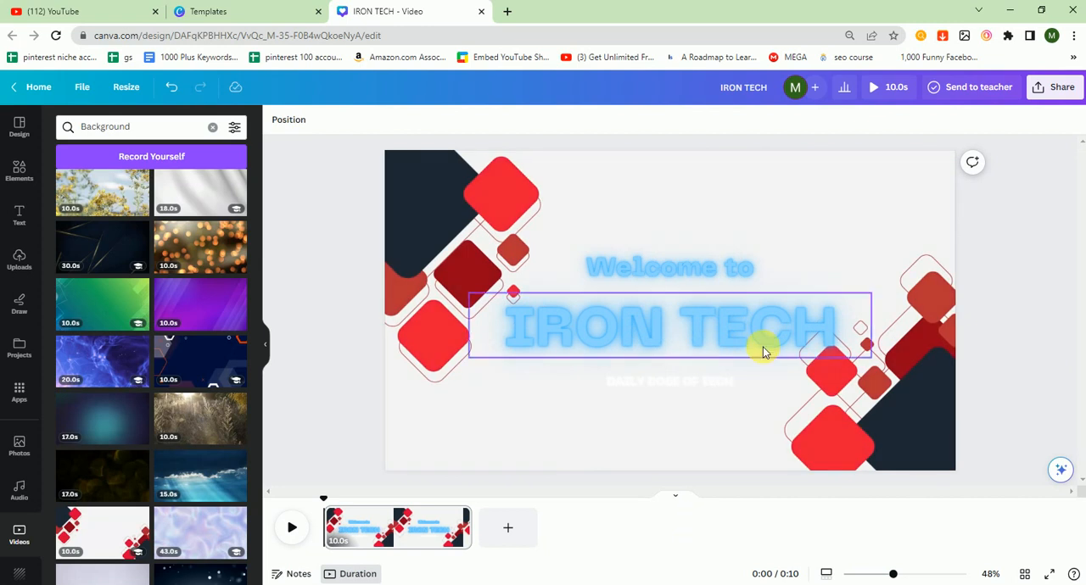
Set the text color of the "DAILY DOSE OF TECH" line to black (#000000).
click(734, 324)
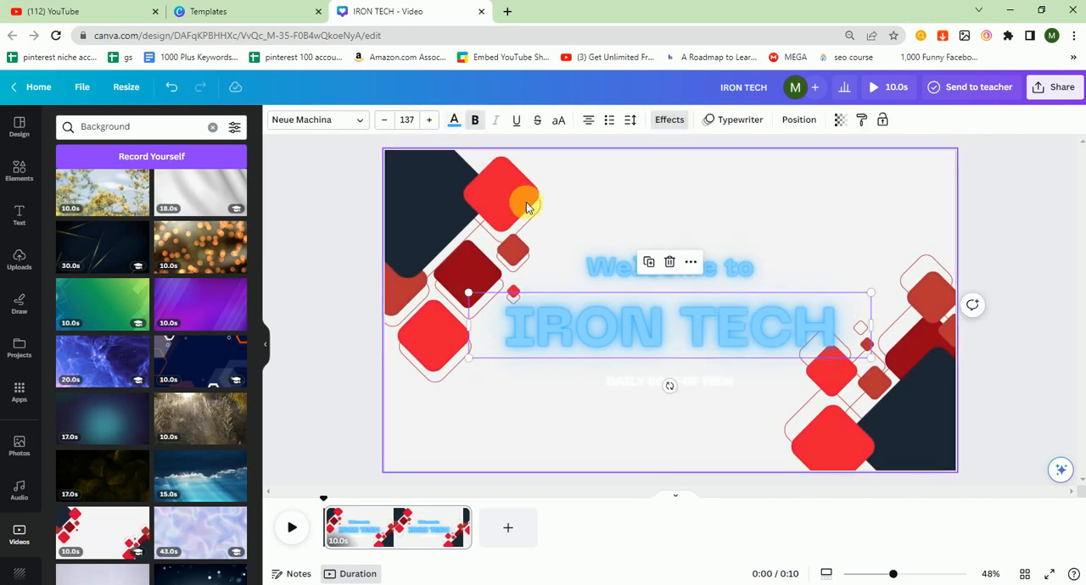
click(638, 382)
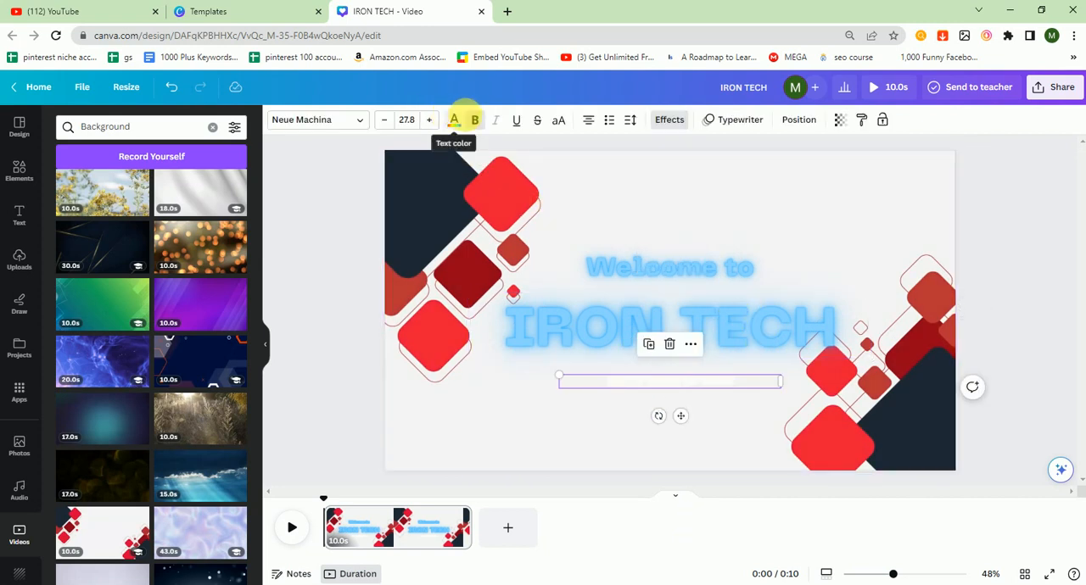
click(456, 121)
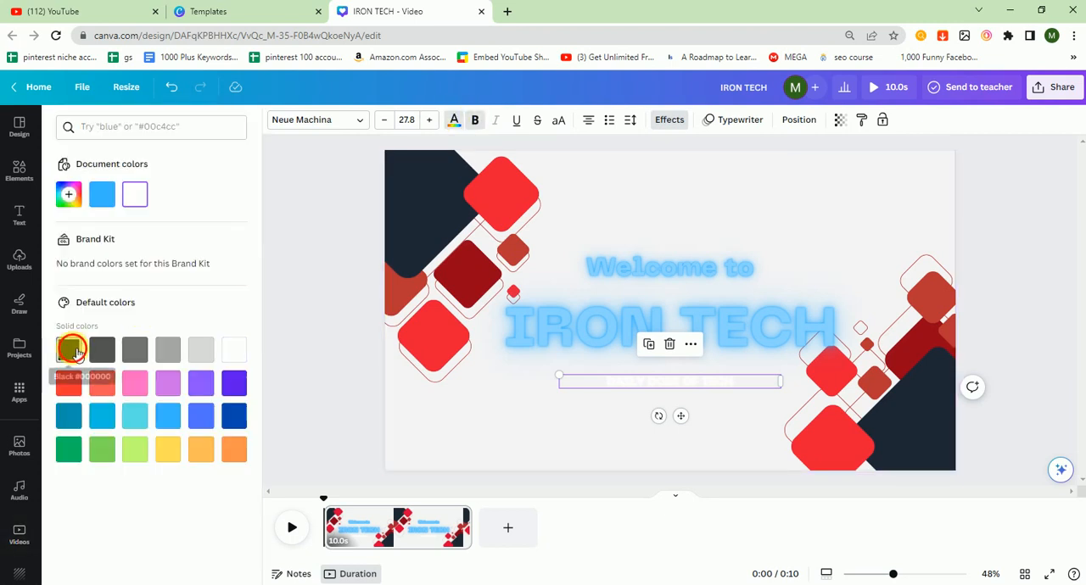
click(69, 350)
Recolor the "Welcome to" text with the black document color.
click(739, 275)
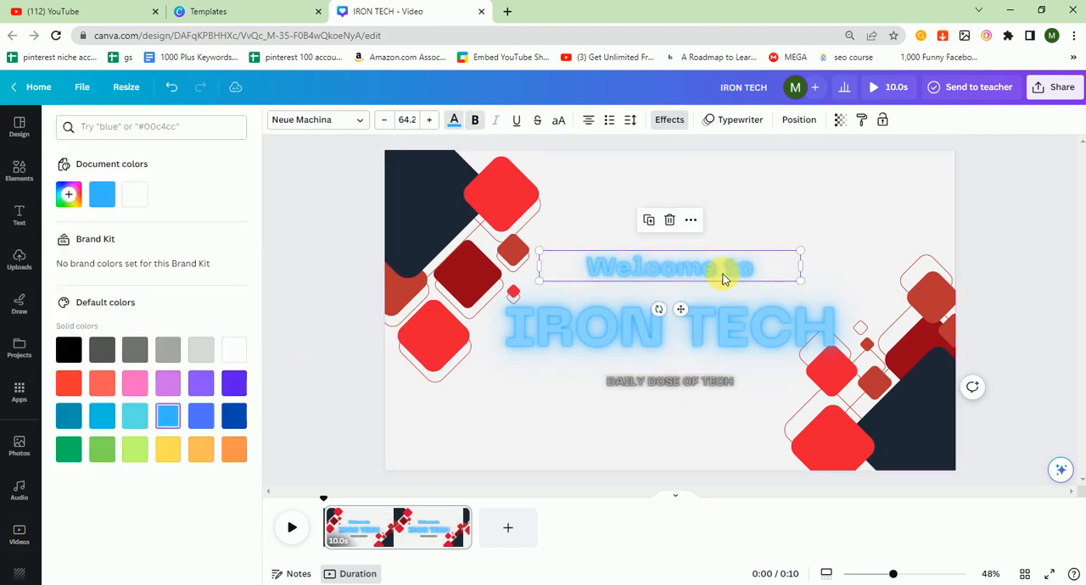
click(454, 120)
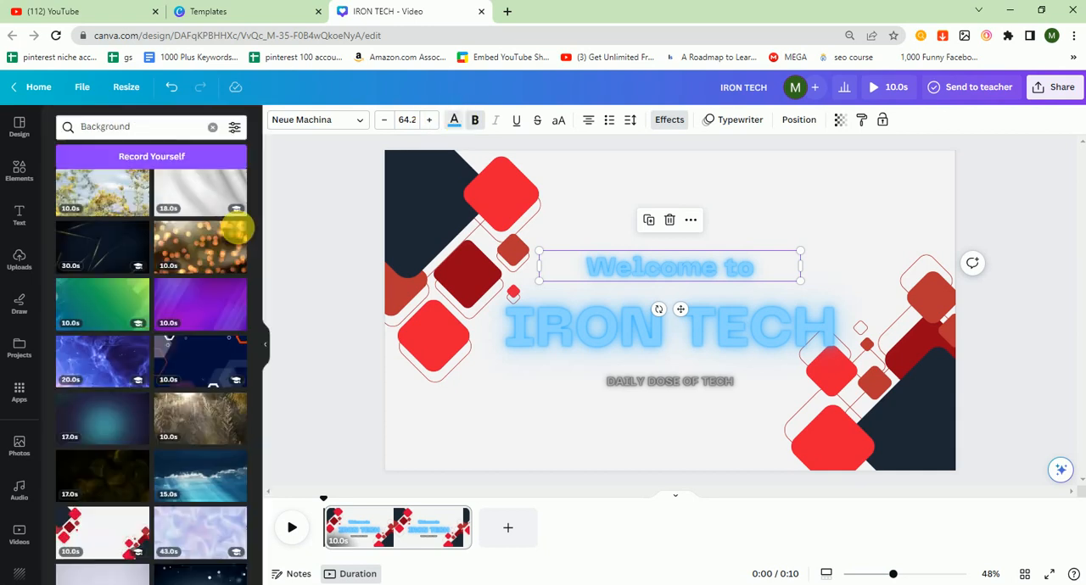
click(453, 117)
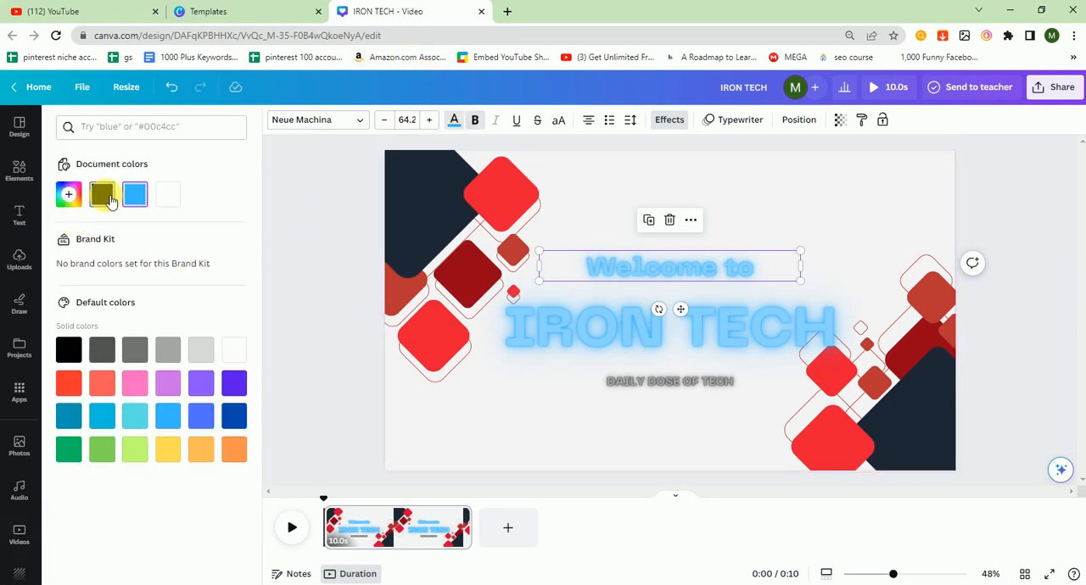
click(102, 194)
Recolor the "IRON TECH" heading with the bright red from the default solid colors.
click(619, 337)
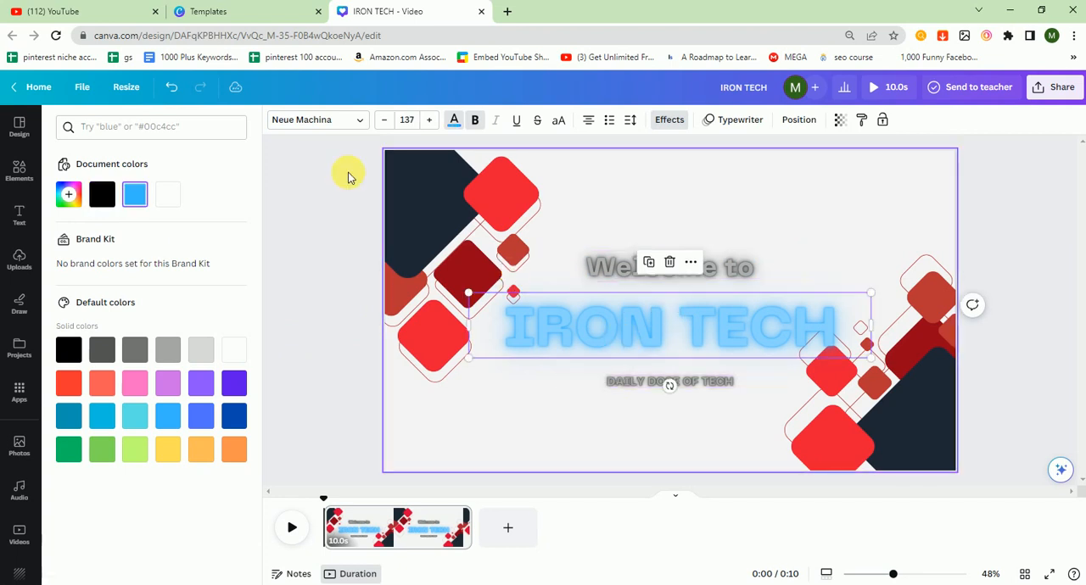
click(452, 120)
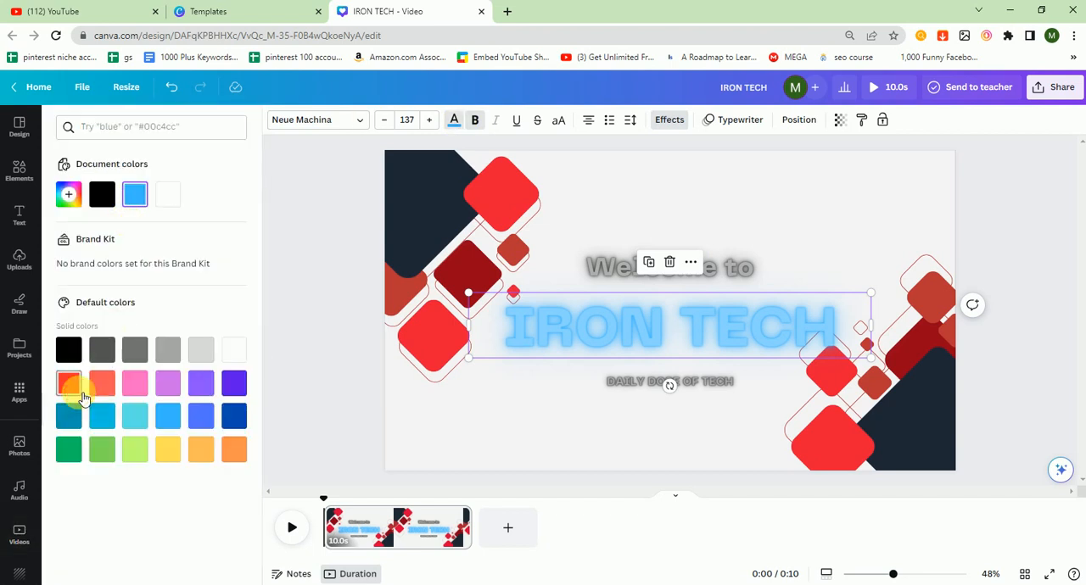
click(78, 389)
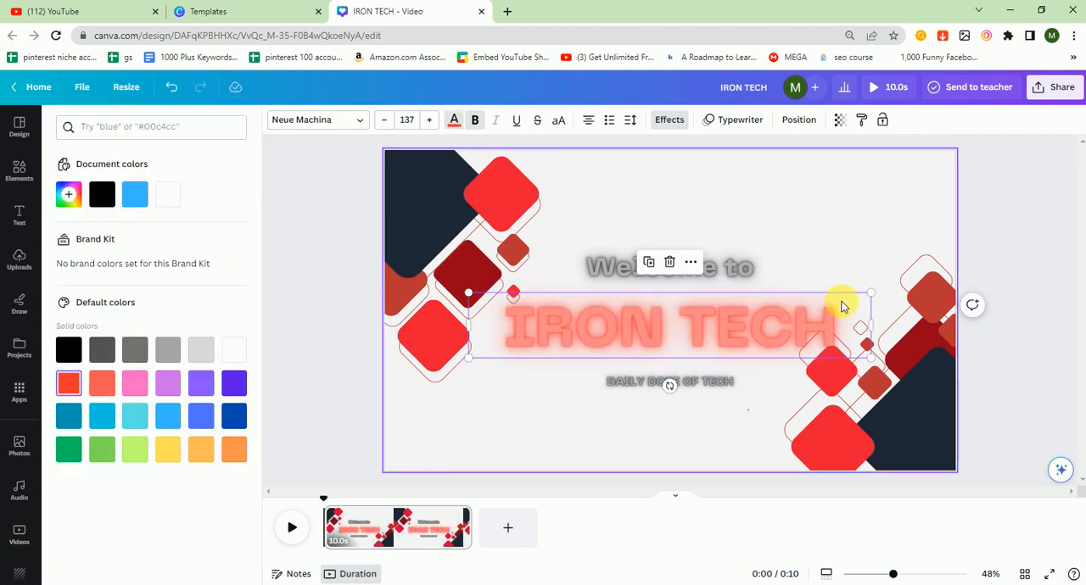
Shrink the "IRON TECH" heading to font size 124 and reposition it between "Welcome to" and "DAILY DOSE OF TECH".
click(842, 306)
click(871, 298)
drag(861, 303, 830, 299)
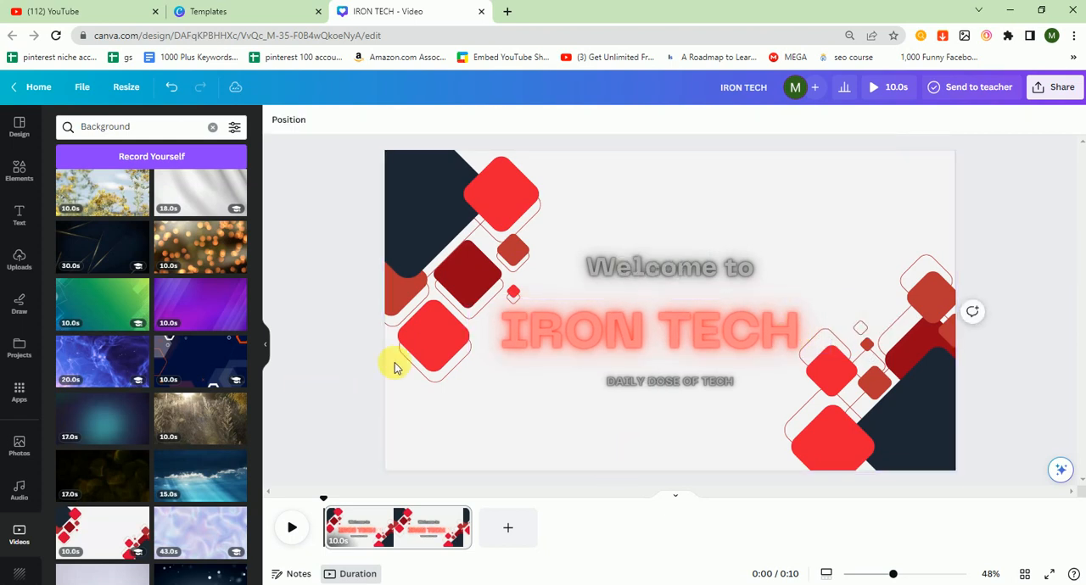
drag(664, 335, 676, 340)
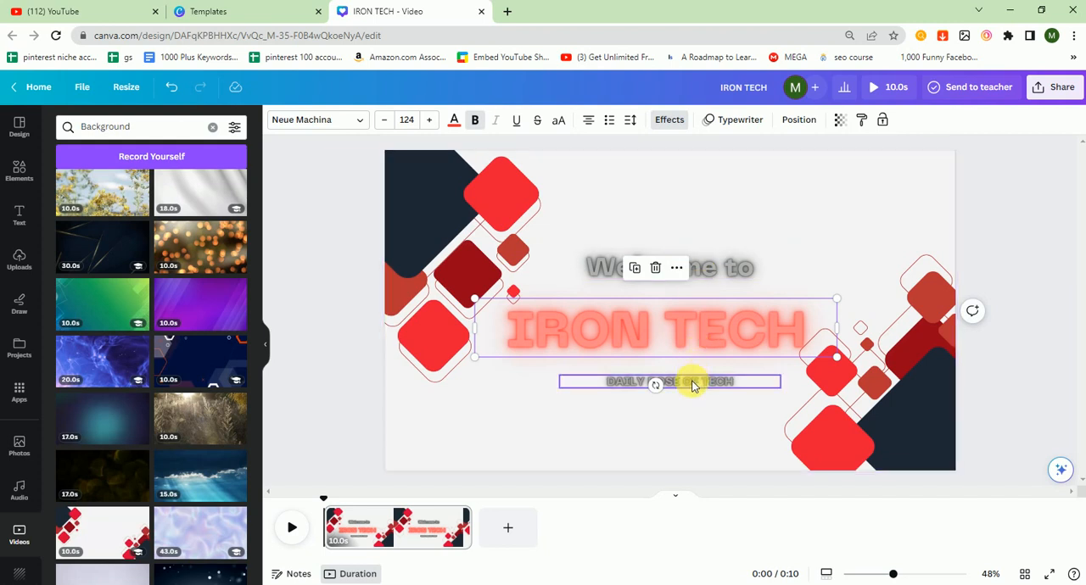
click(737, 192)
click(307, 240)
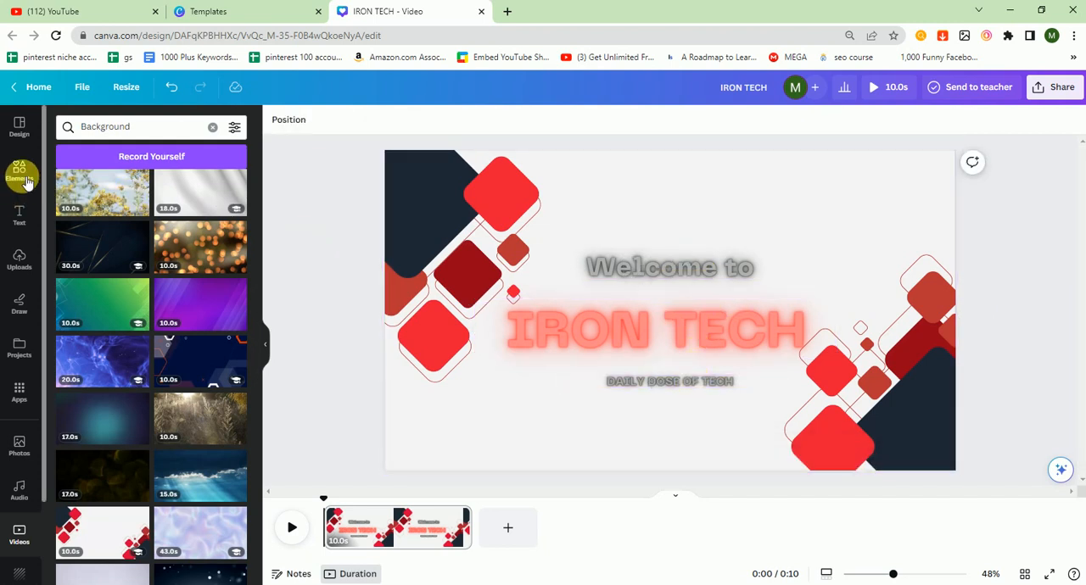
Search the elements for "tech logo" and add the blue circular ring graphic to the page.
click(20, 174)
click(114, 132)
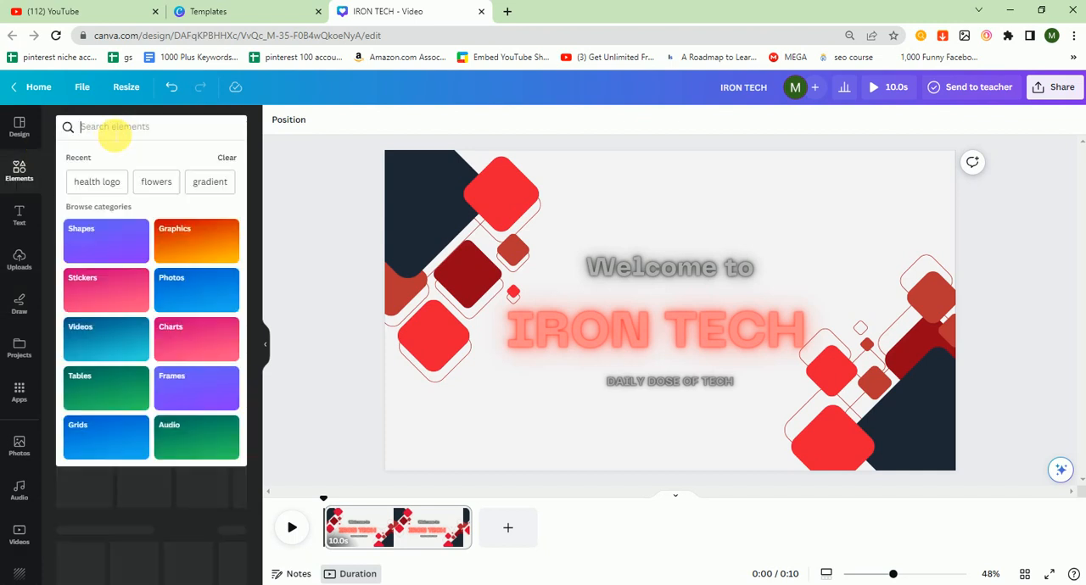
text(tech logo)
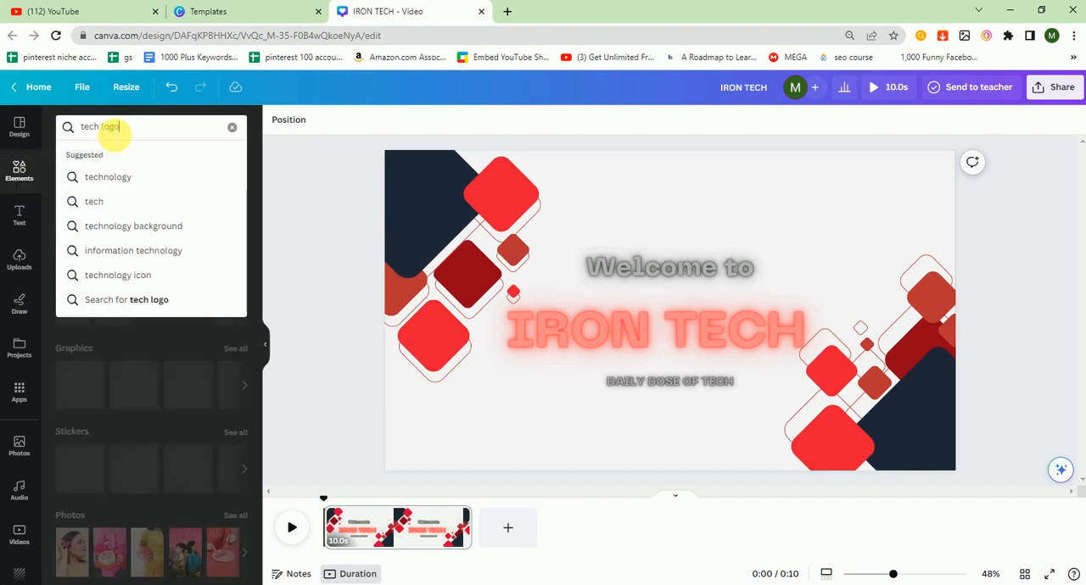
key(Return)
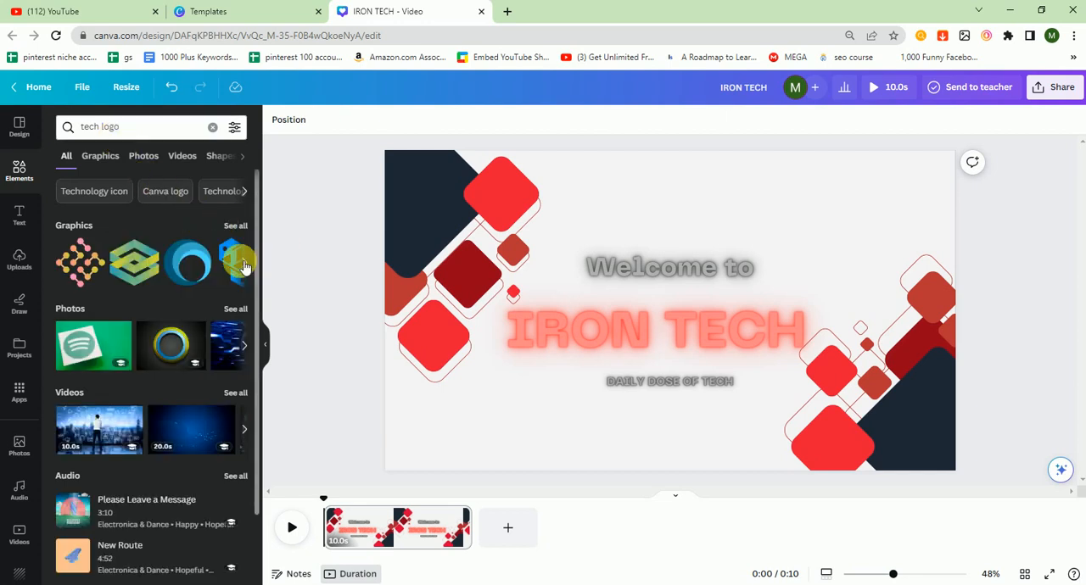
click(193, 267)
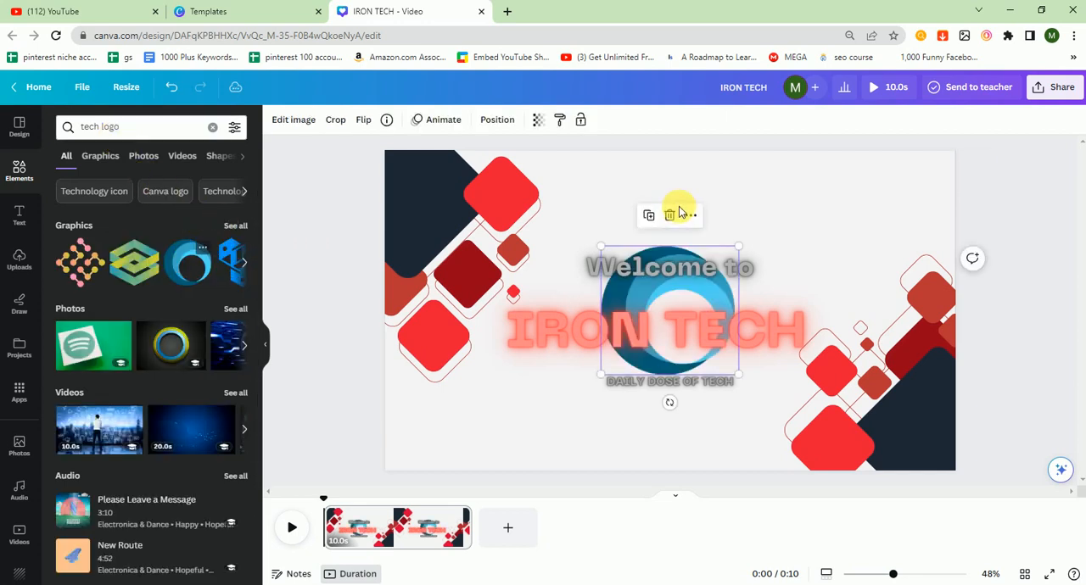
Shrink the blue circular logo, place it in the page's upper-right corner, and preview the video.
drag(701, 297, 897, 206)
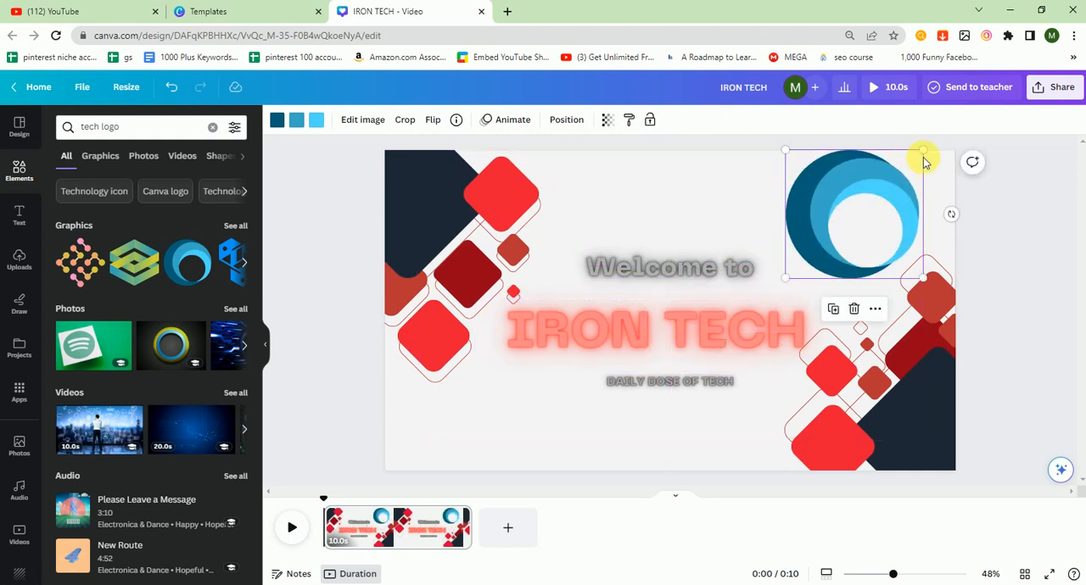
drag(921, 150, 898, 207)
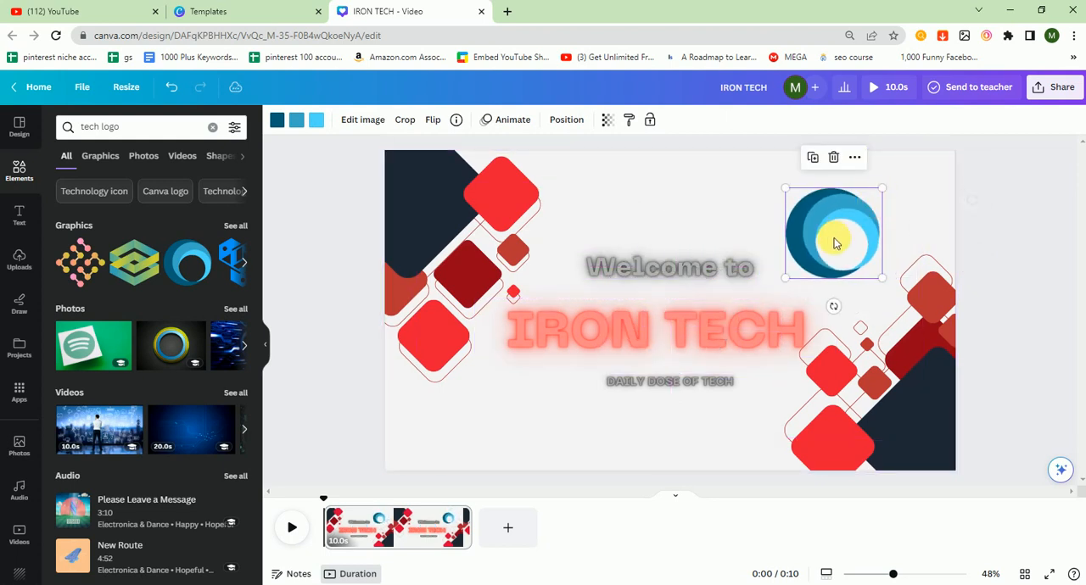
drag(836, 240, 921, 203)
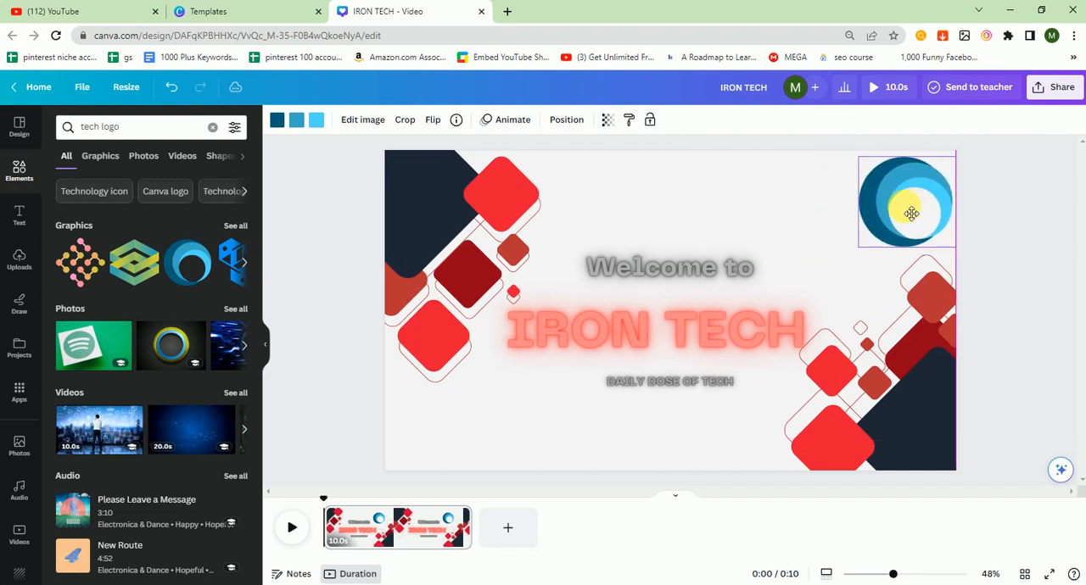
click(1037, 267)
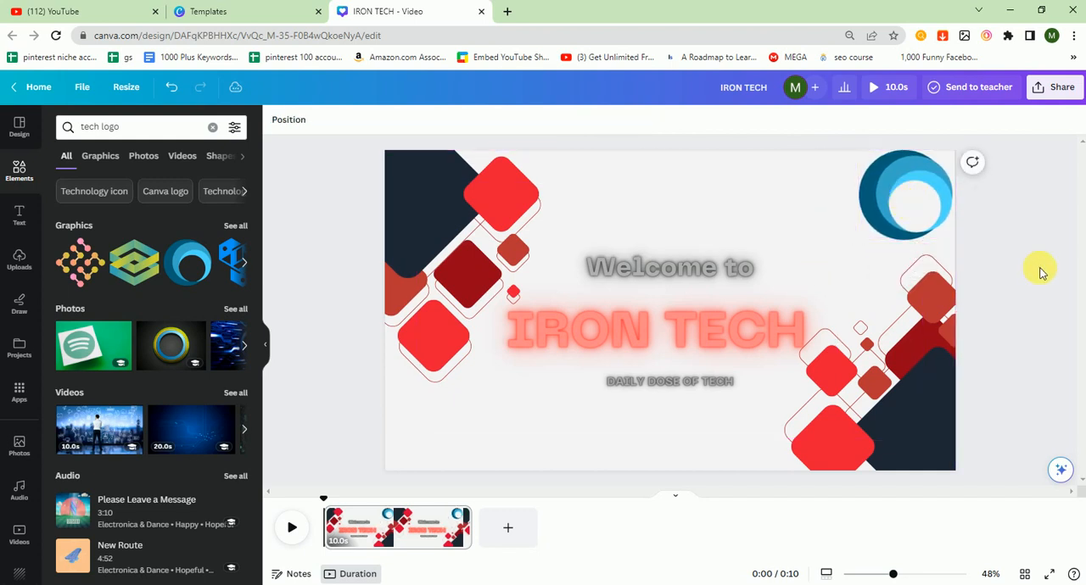
click(291, 531)
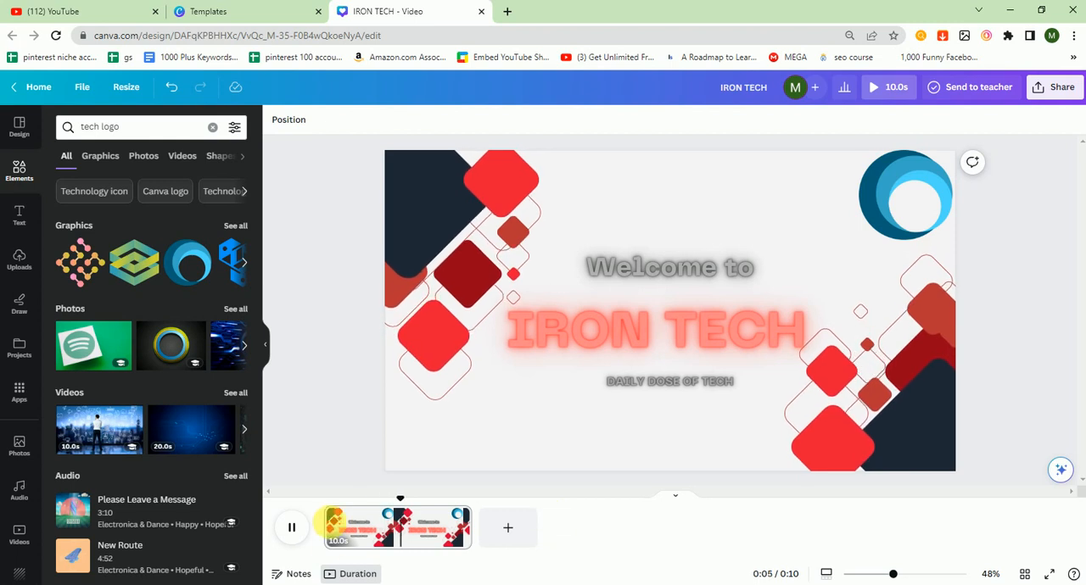
click(292, 528)
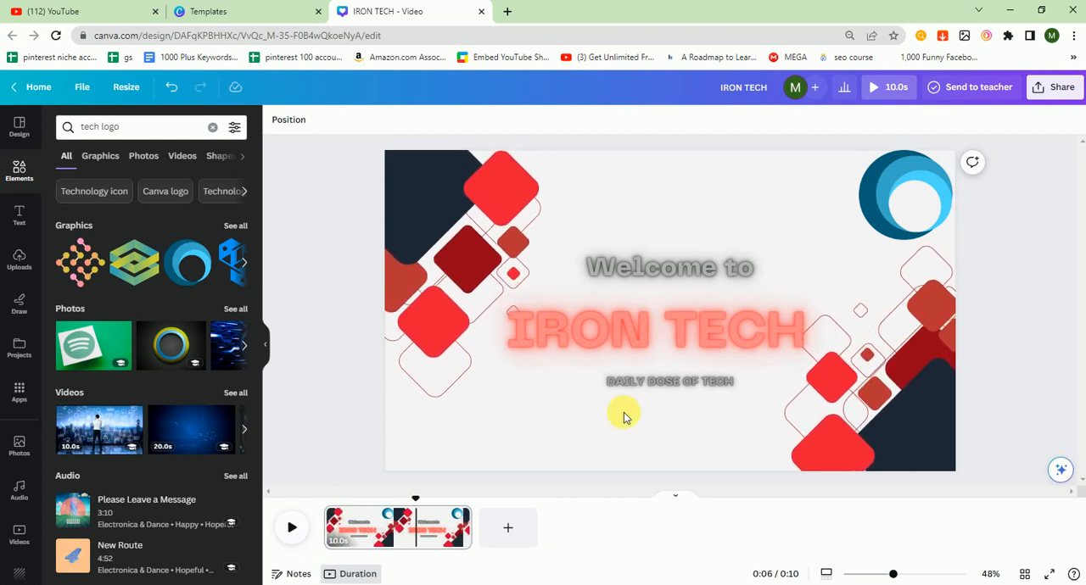
Apply the Pan element animation to the blue circular logo.
click(910, 192)
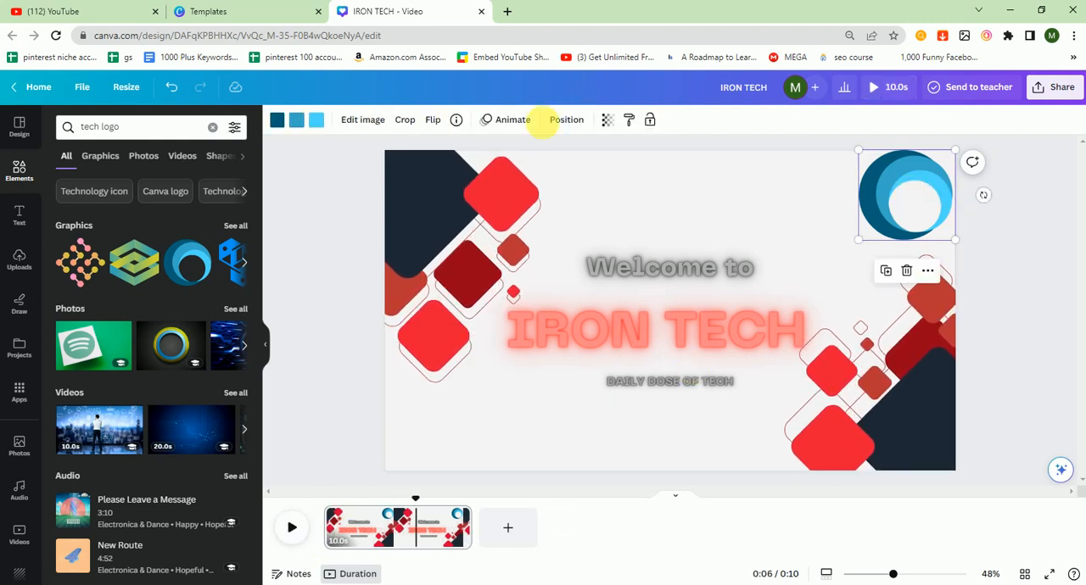
click(504, 119)
click(146, 259)
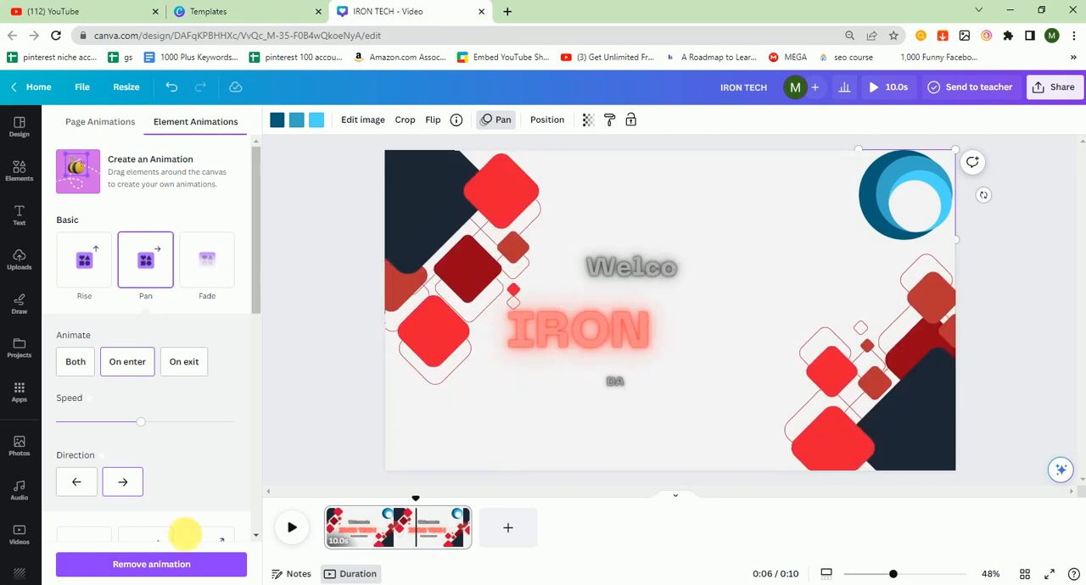
click(291, 416)
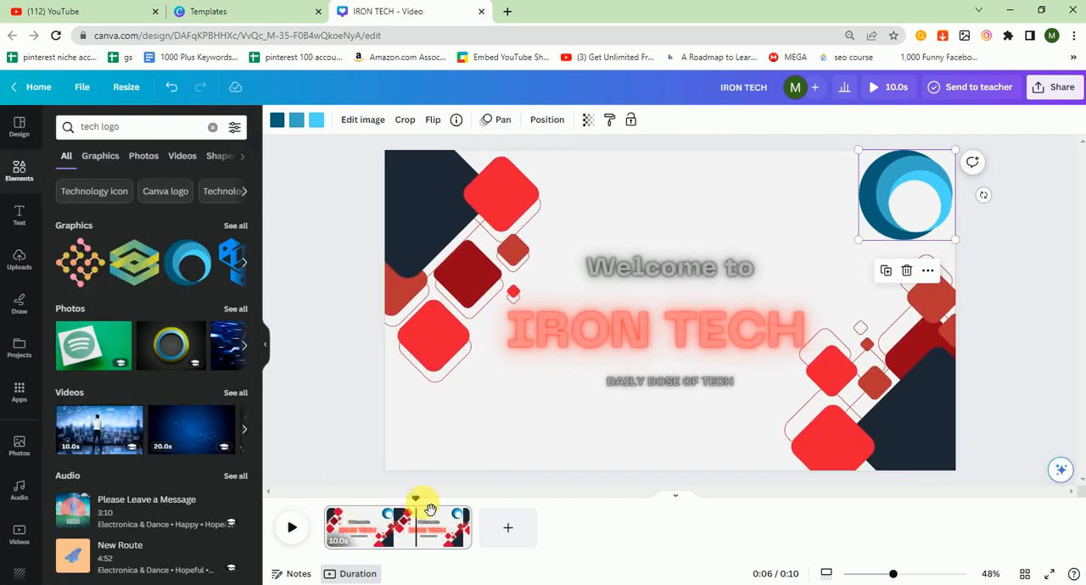
Play the intro from the beginning to review the logo and text animations.
drag(418, 500, 304, 491)
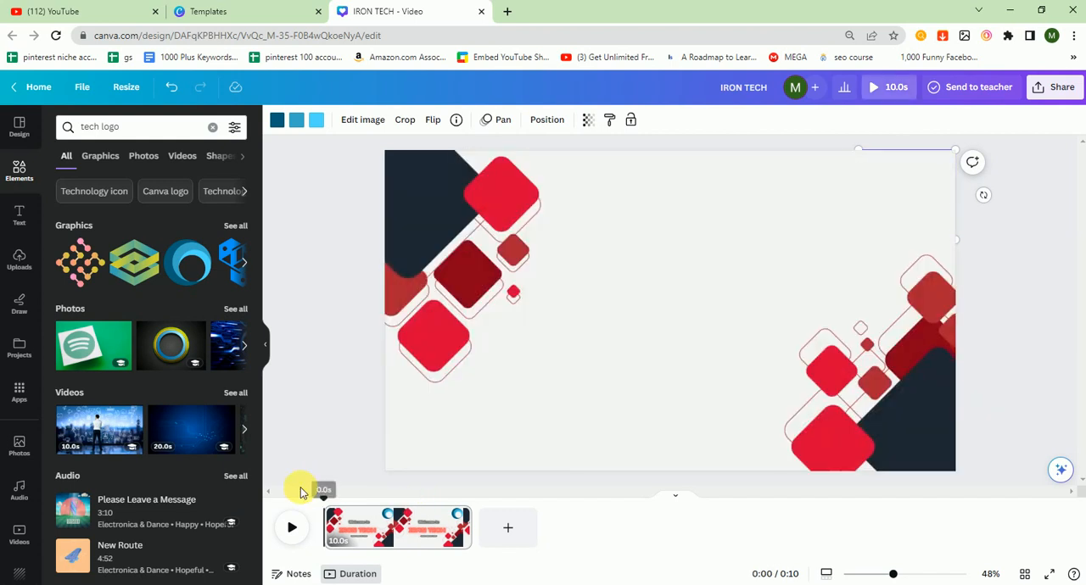
click(292, 530)
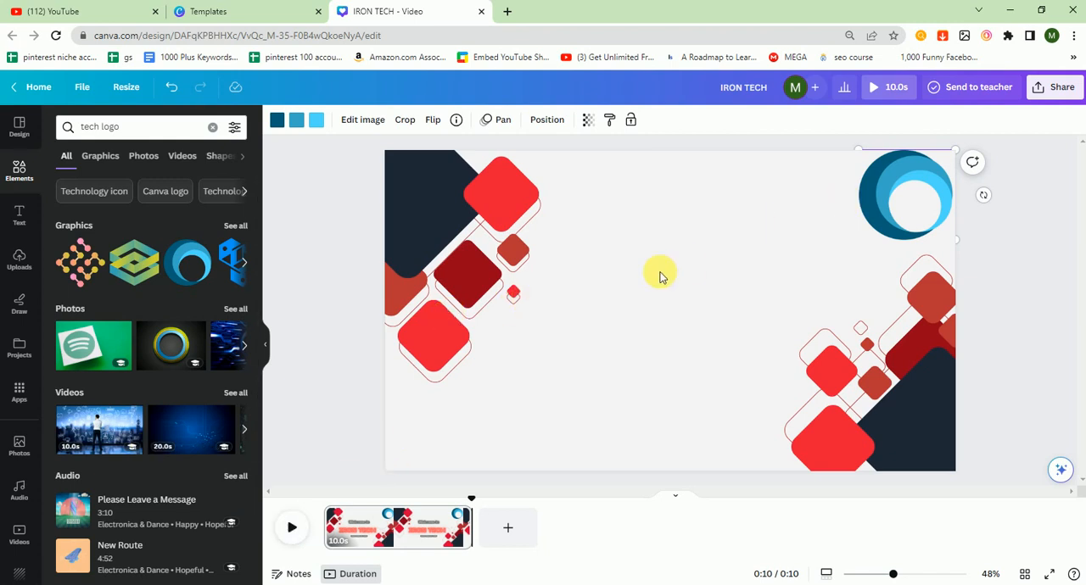
click(291, 528)
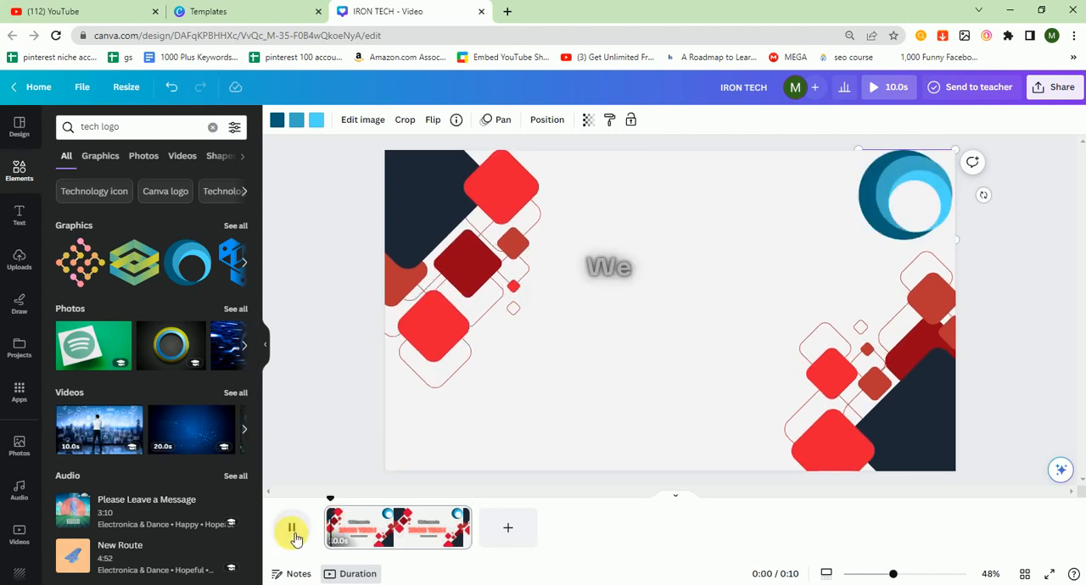